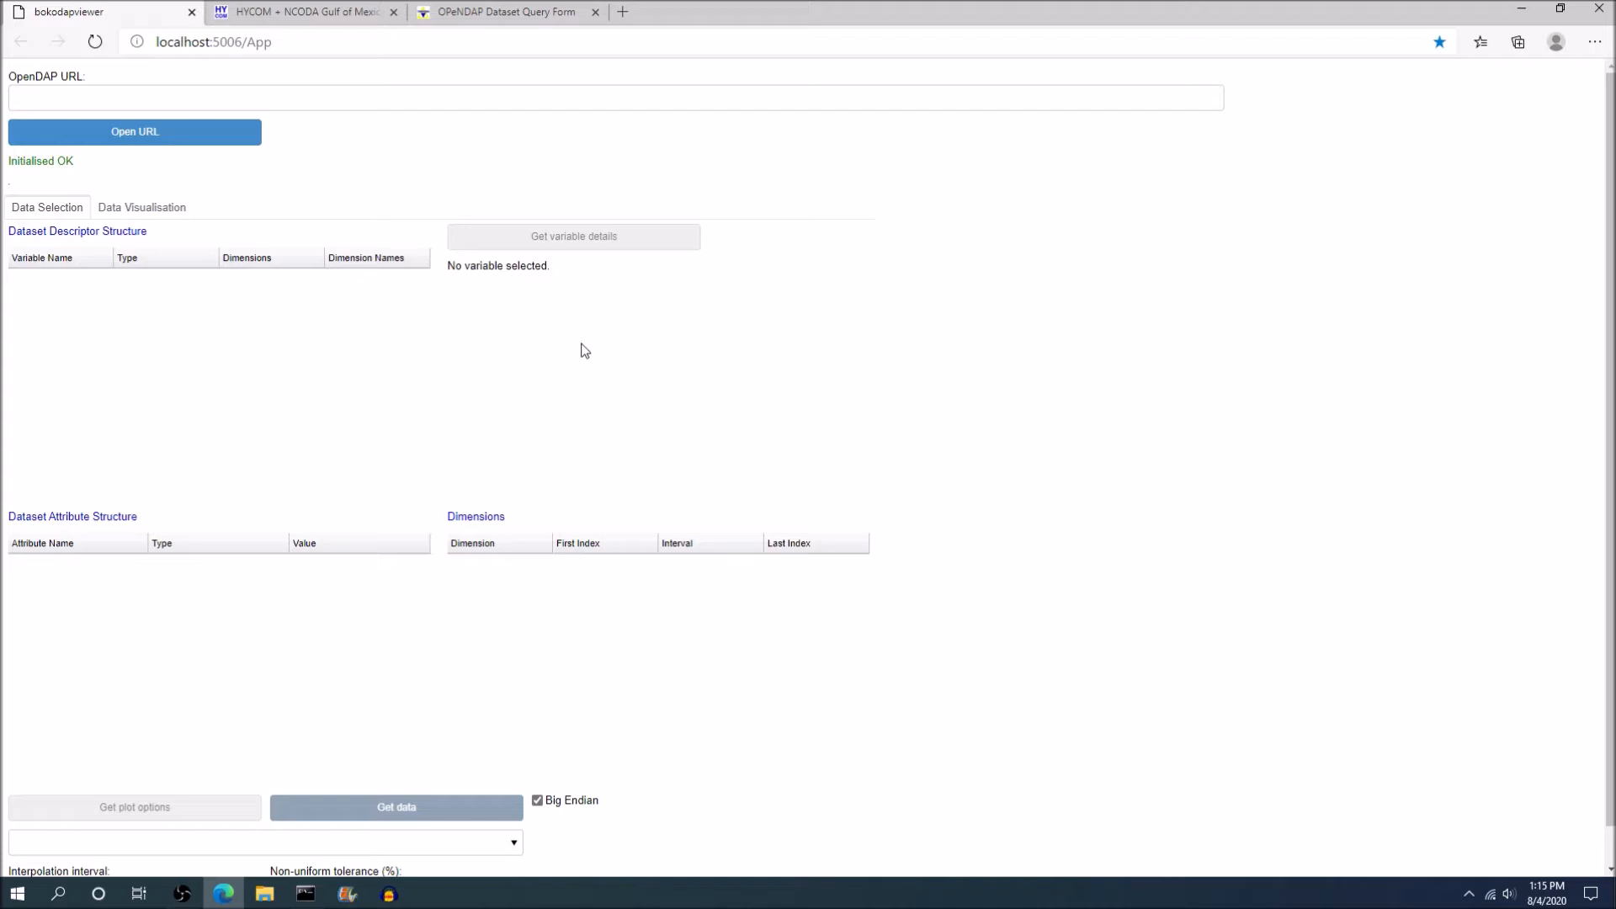
# Review the console running the Bokeh server and the HYCOM + NCODA Gulf of Mexico dataset page.
pyautogui.click(305, 895)
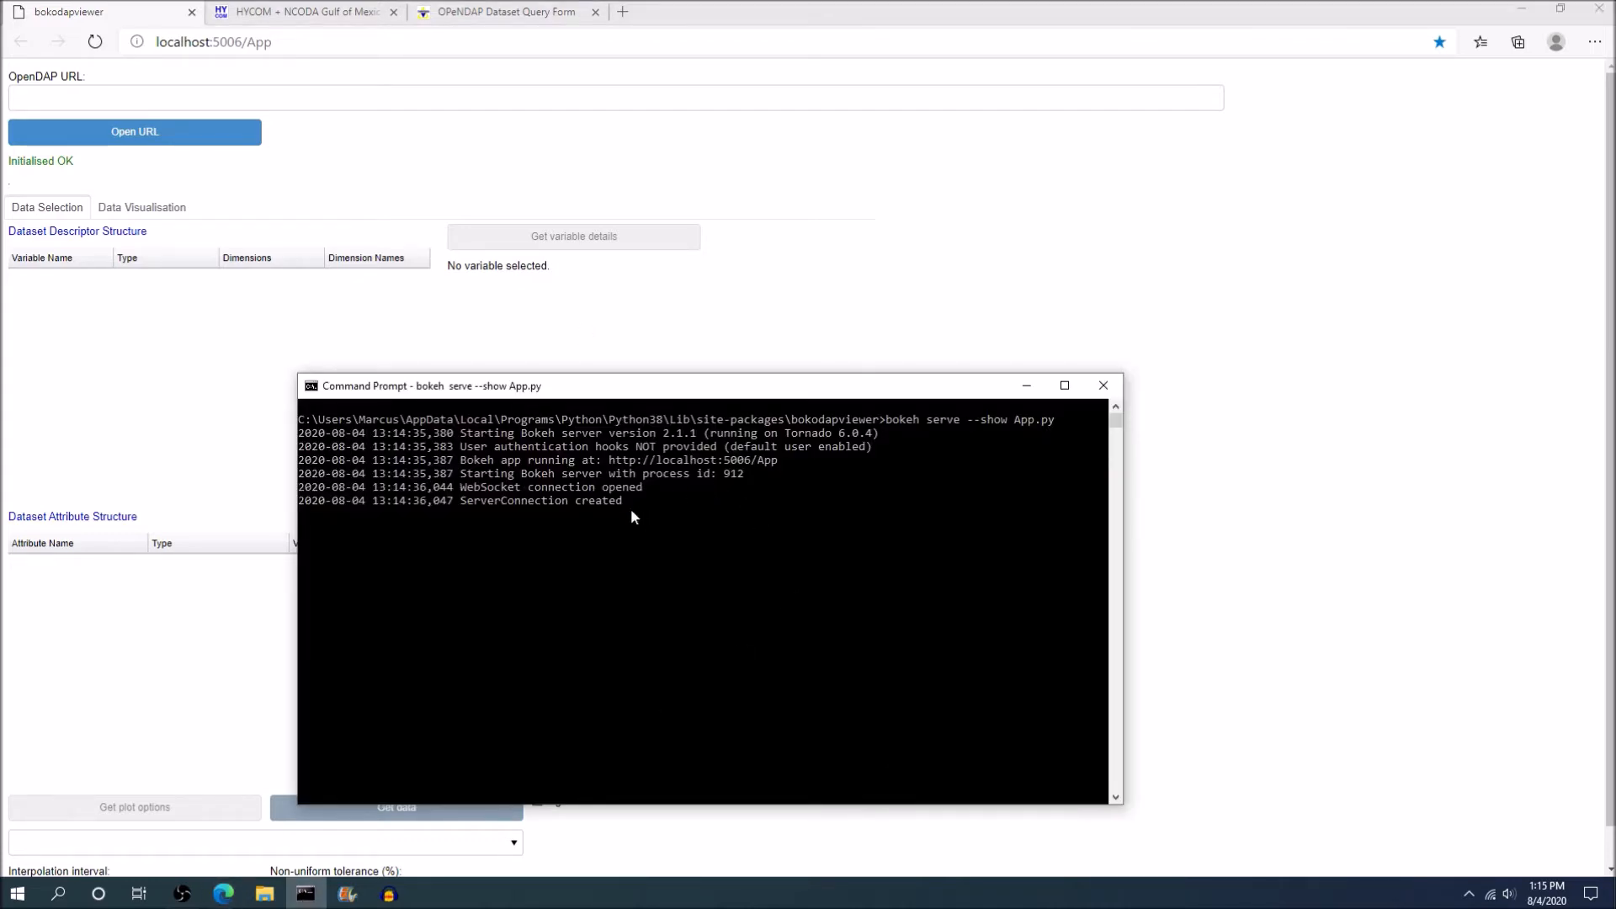
pyautogui.click(106, 13)
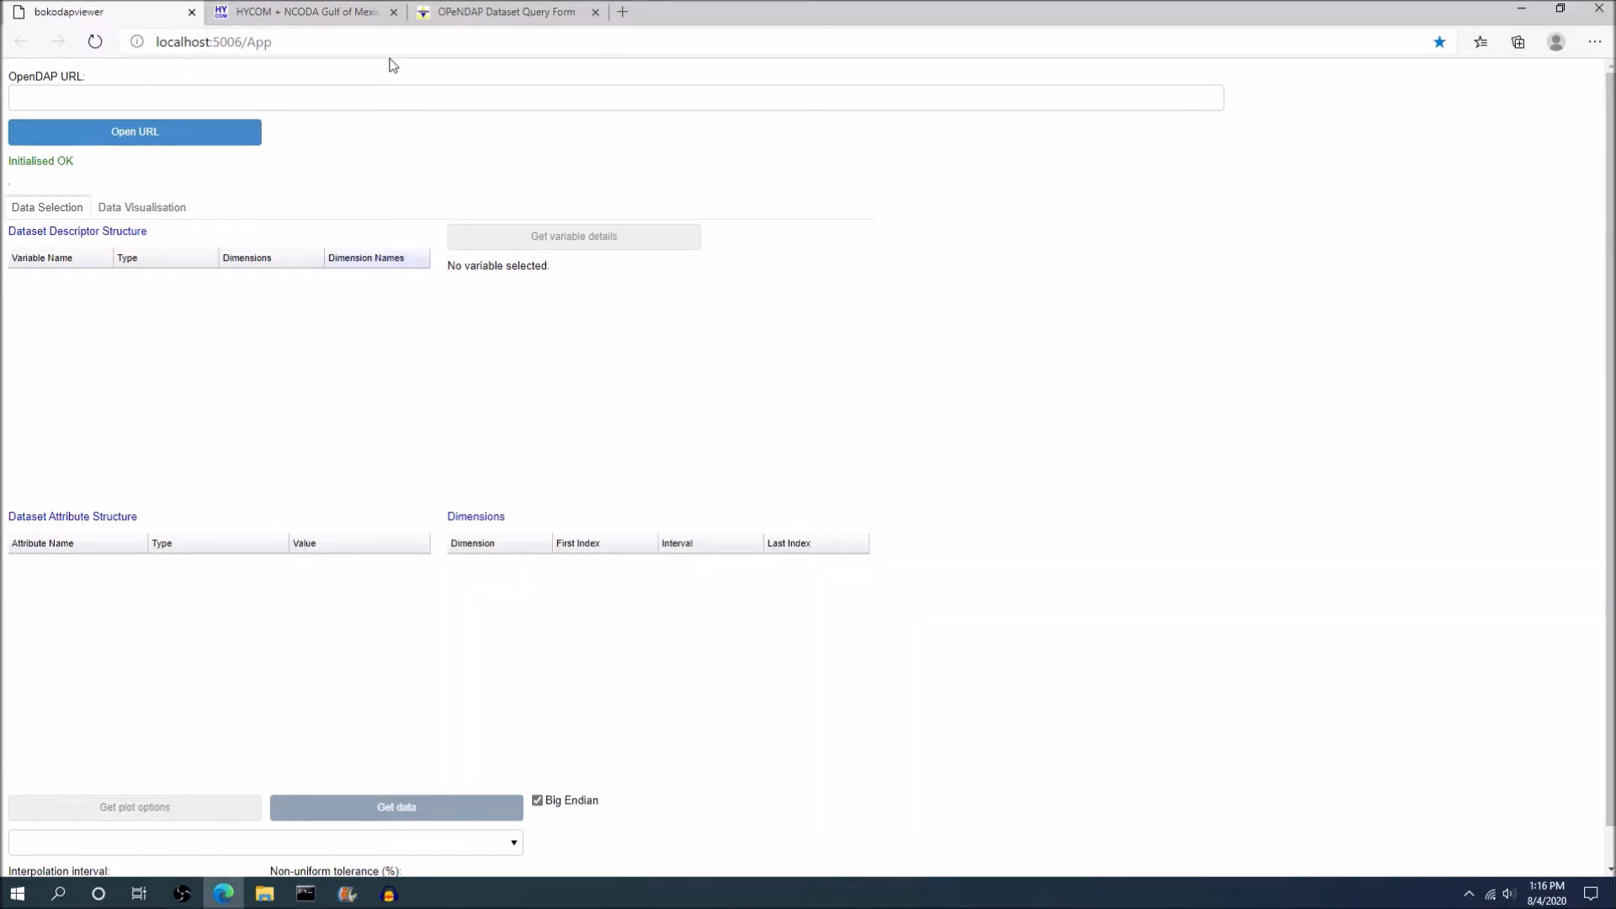
pyautogui.click(305, 13)
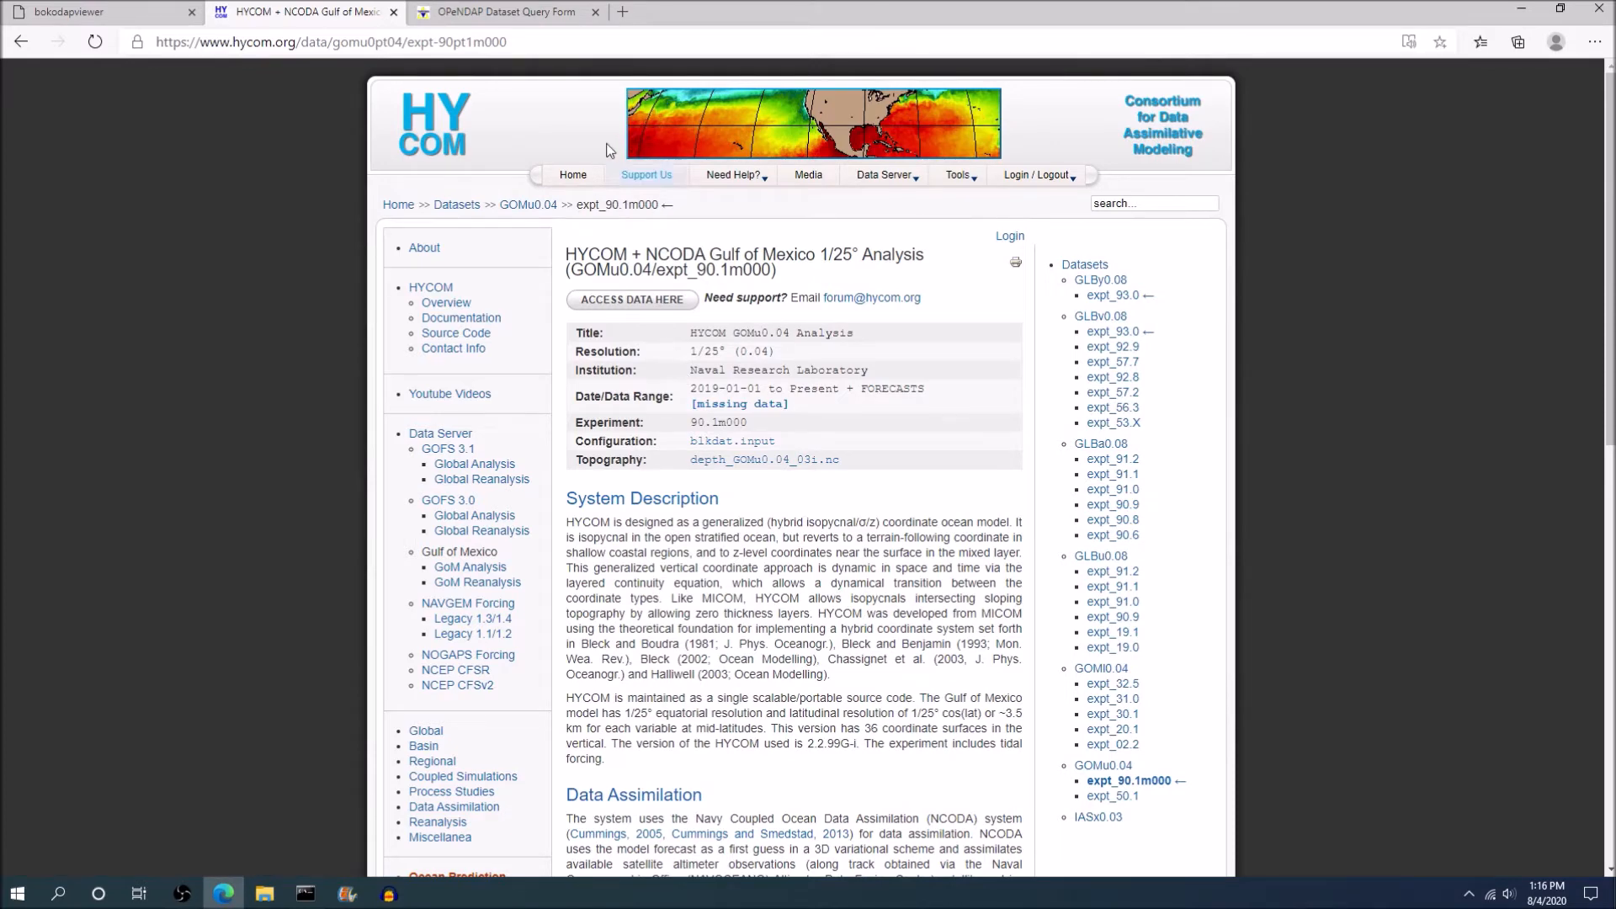
# Copy the data URL from the OPeNDAP Dataset Access Form and open that dataset in bokodapviewer.
pyautogui.click(487, 12)
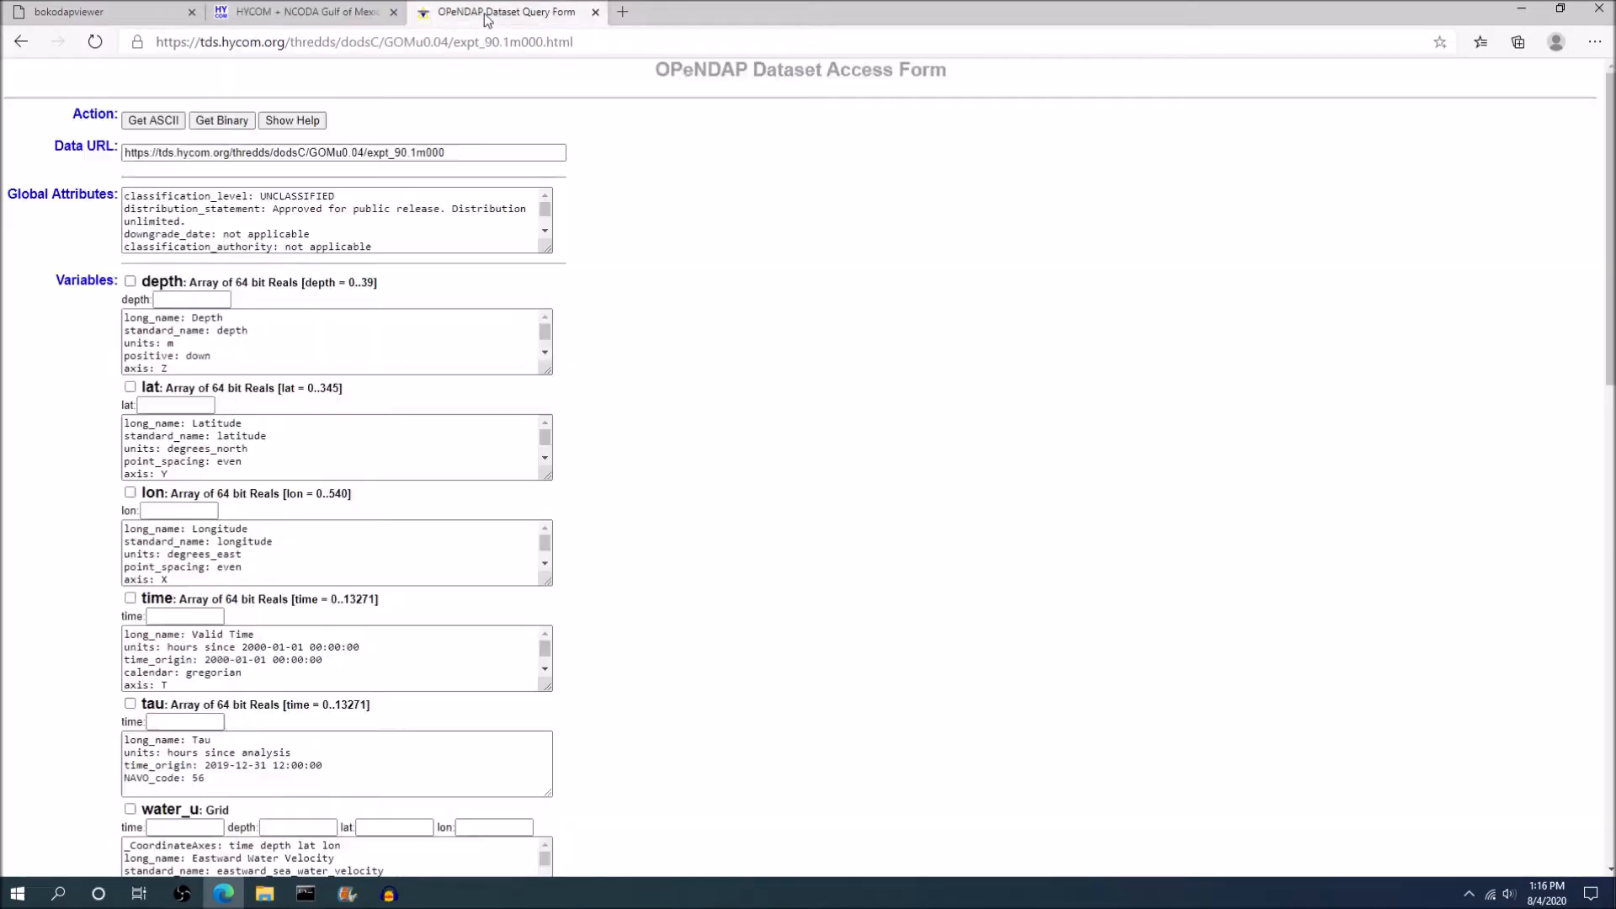
pyautogui.click(463, 150)
pyautogui.hotkey('ctrl', 'a')
pyautogui.hotkey('ctrl', 'c')
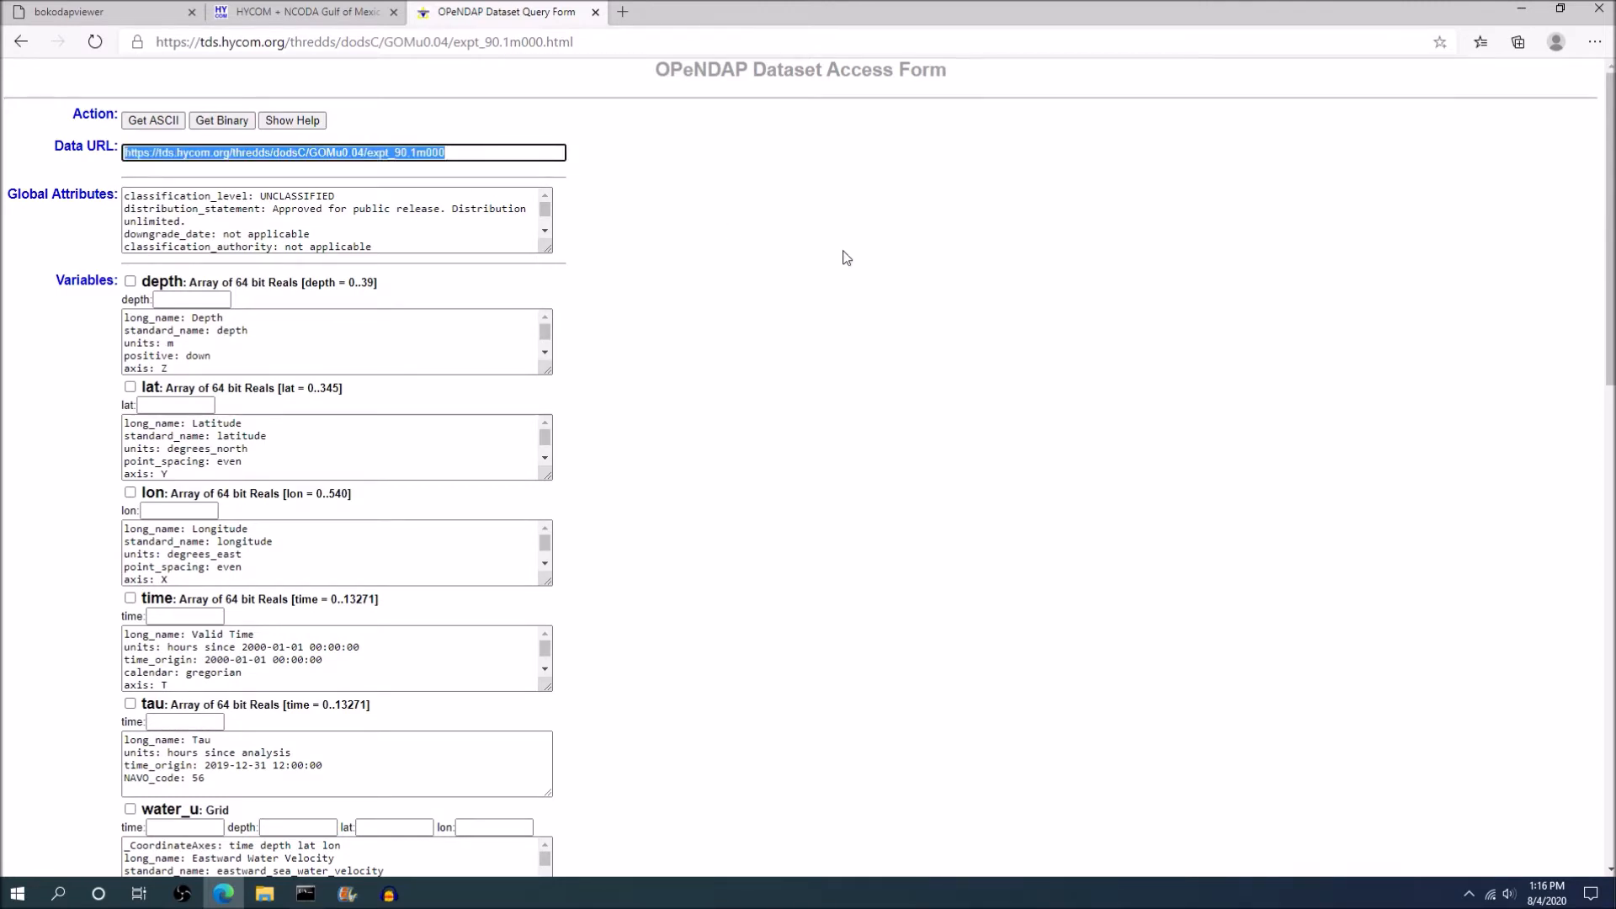
pyautogui.click(78, 11)
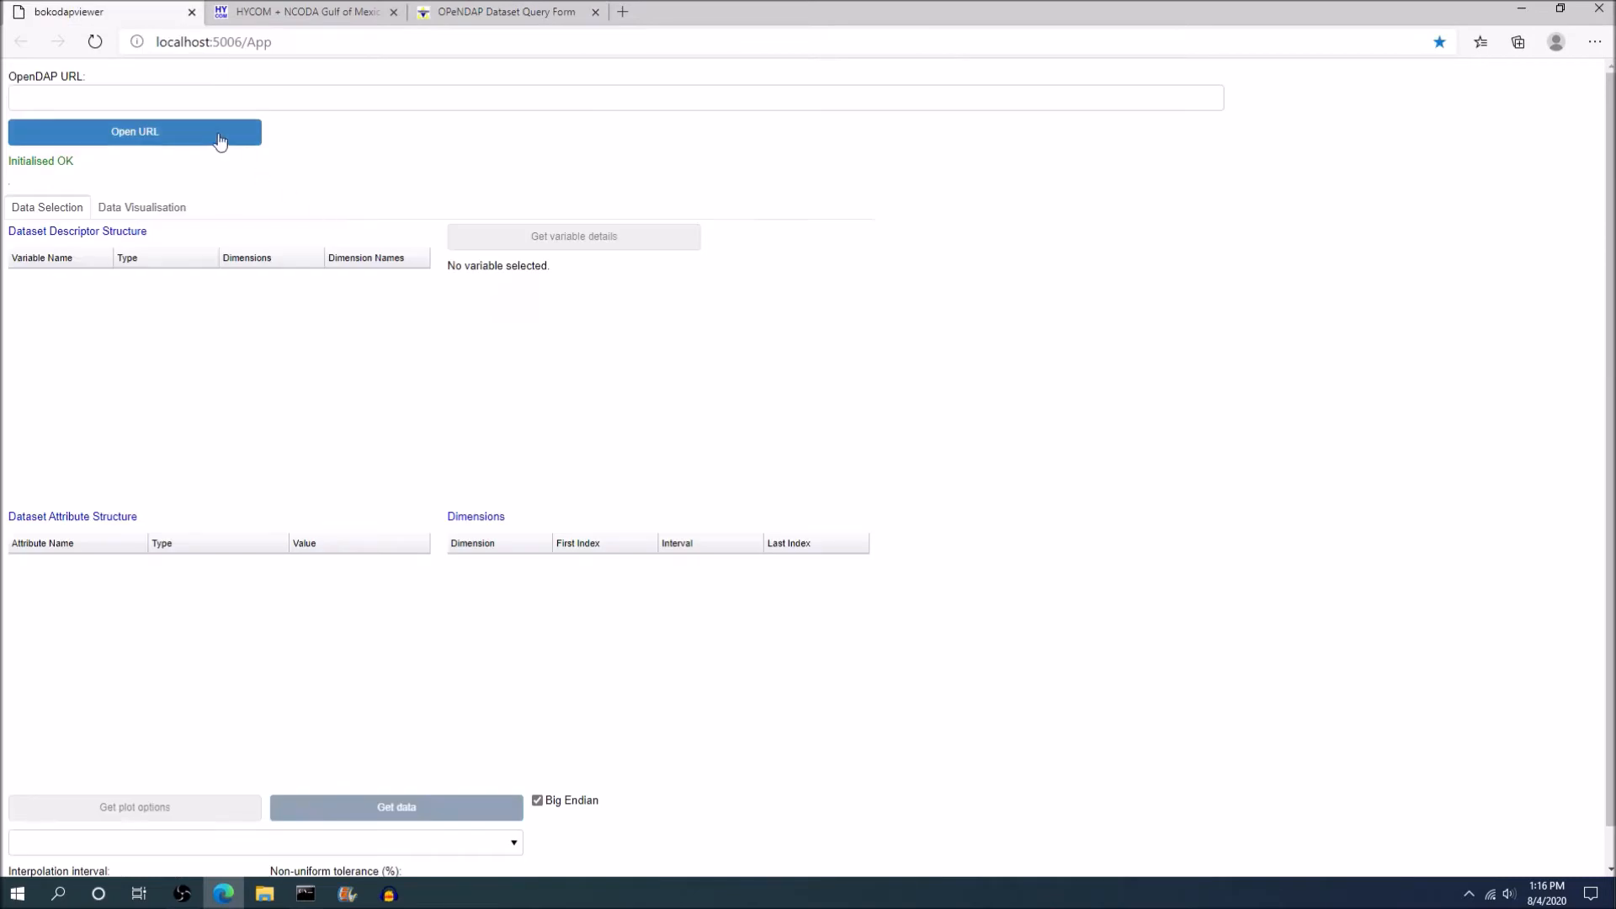
pyautogui.click(234, 95)
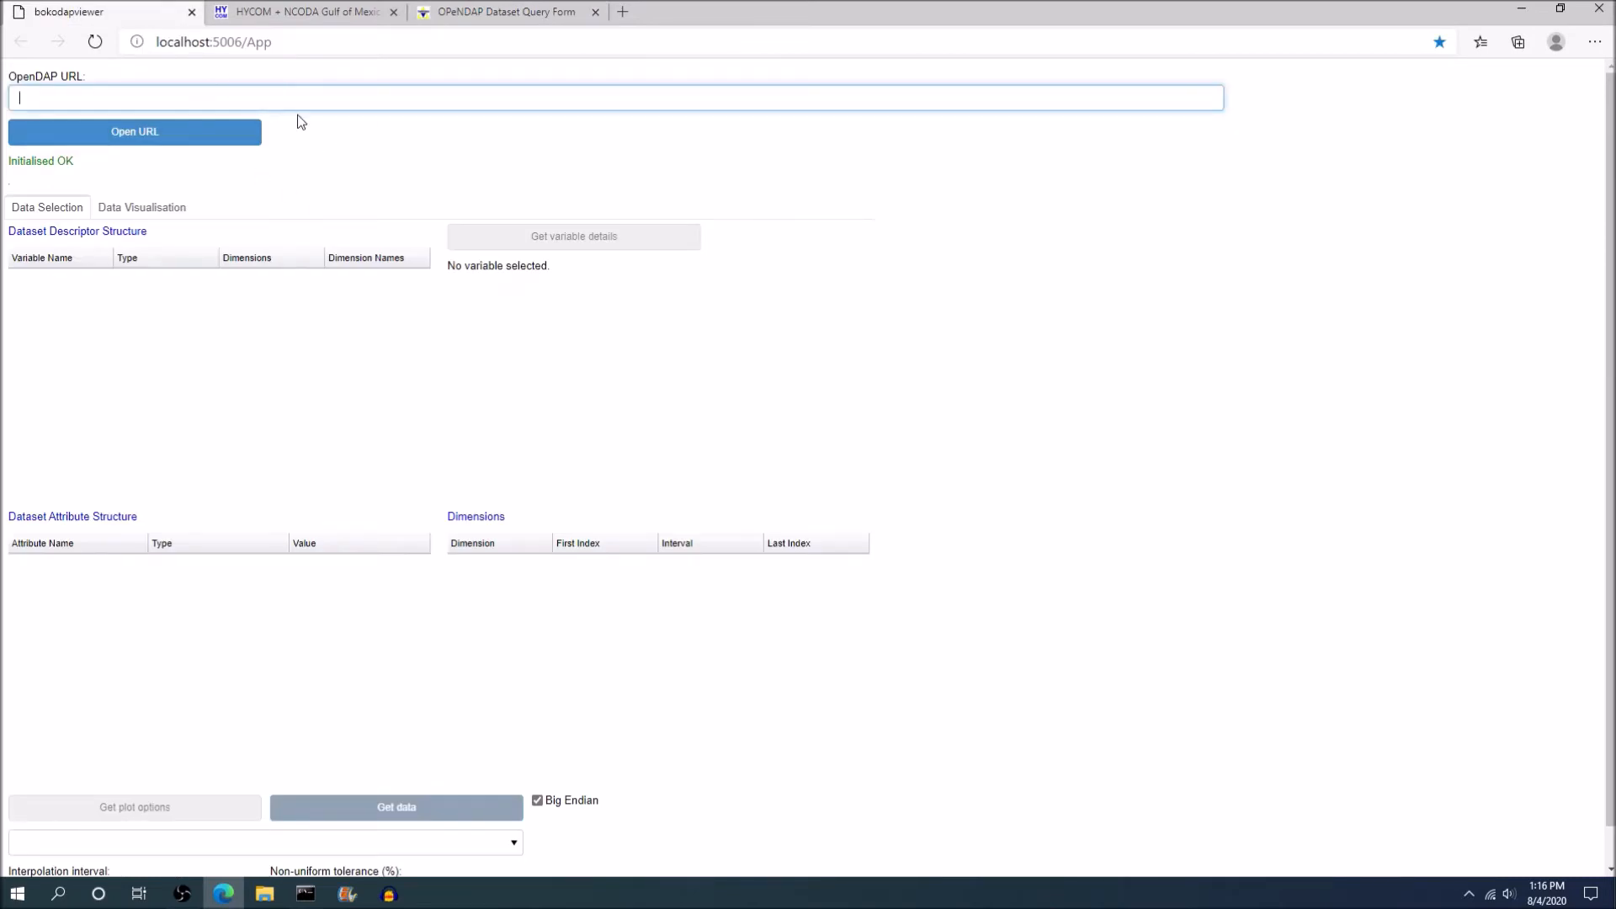
pyautogui.hotkey('ctrl', 'v')
pyautogui.click(178, 133)
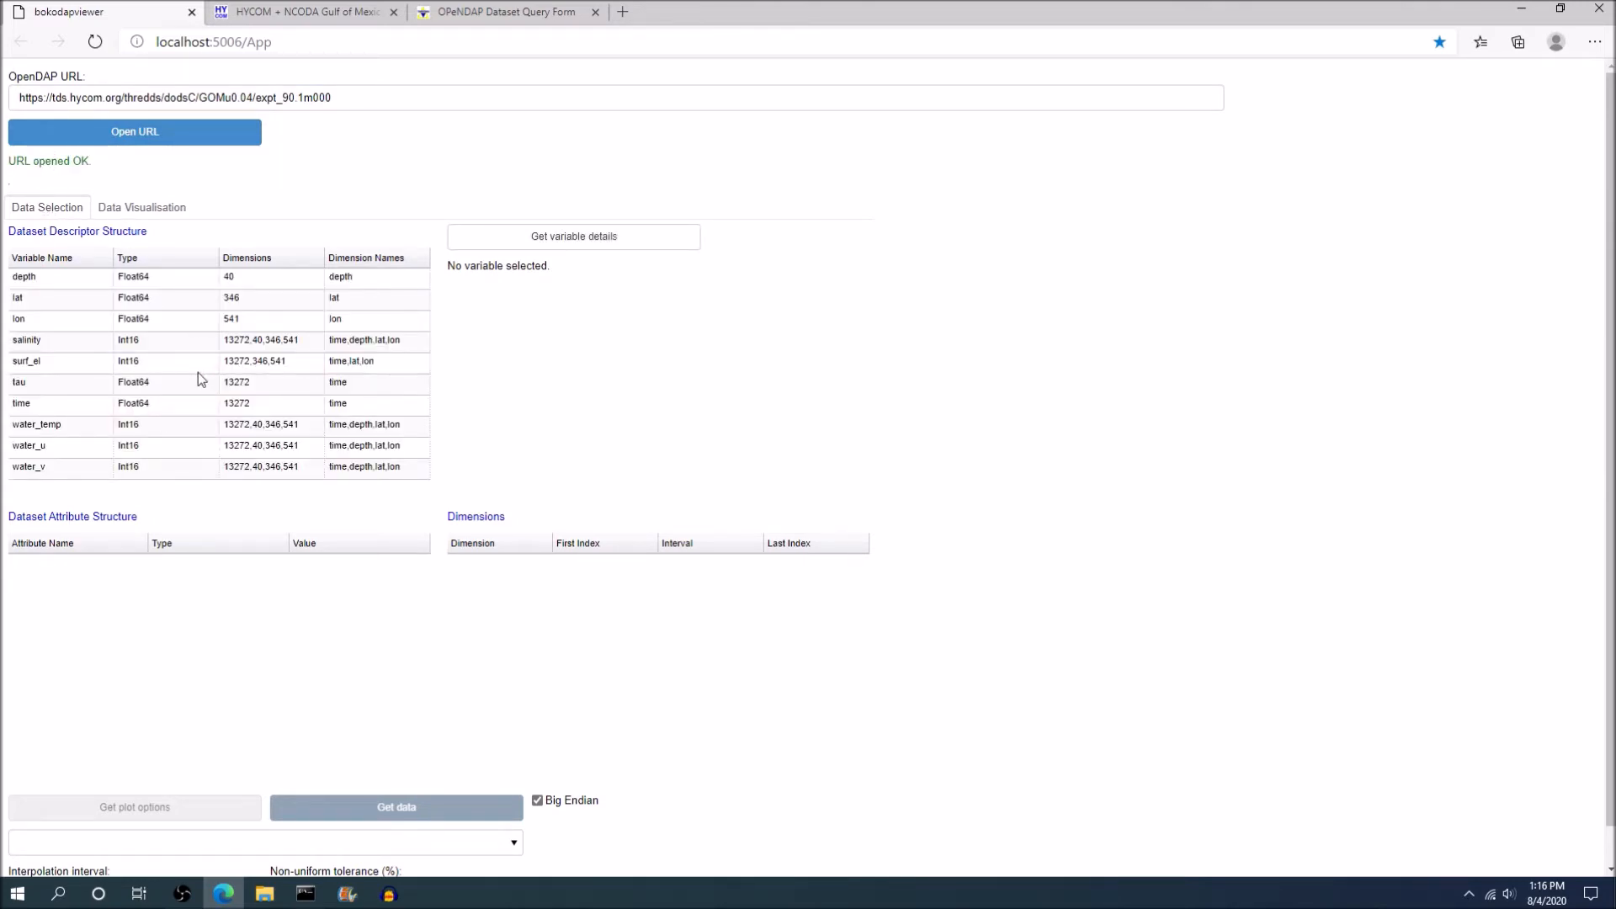
# Load the details of the time variable and plot its data as time against index (line plot).
pyautogui.click(53, 412)
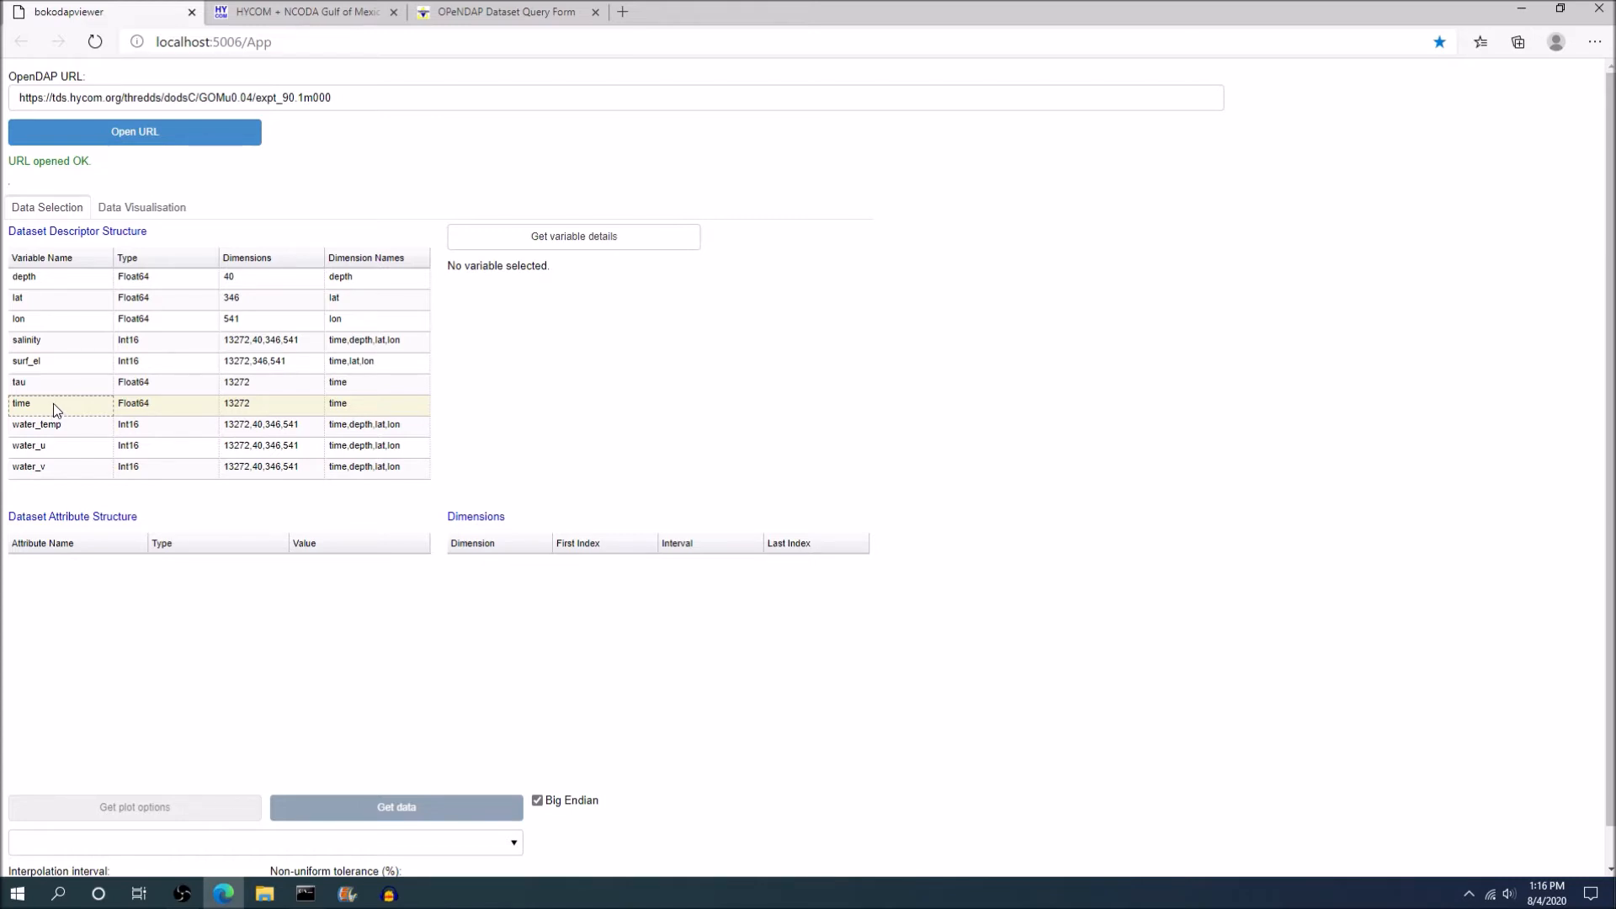
pyautogui.click(491, 243)
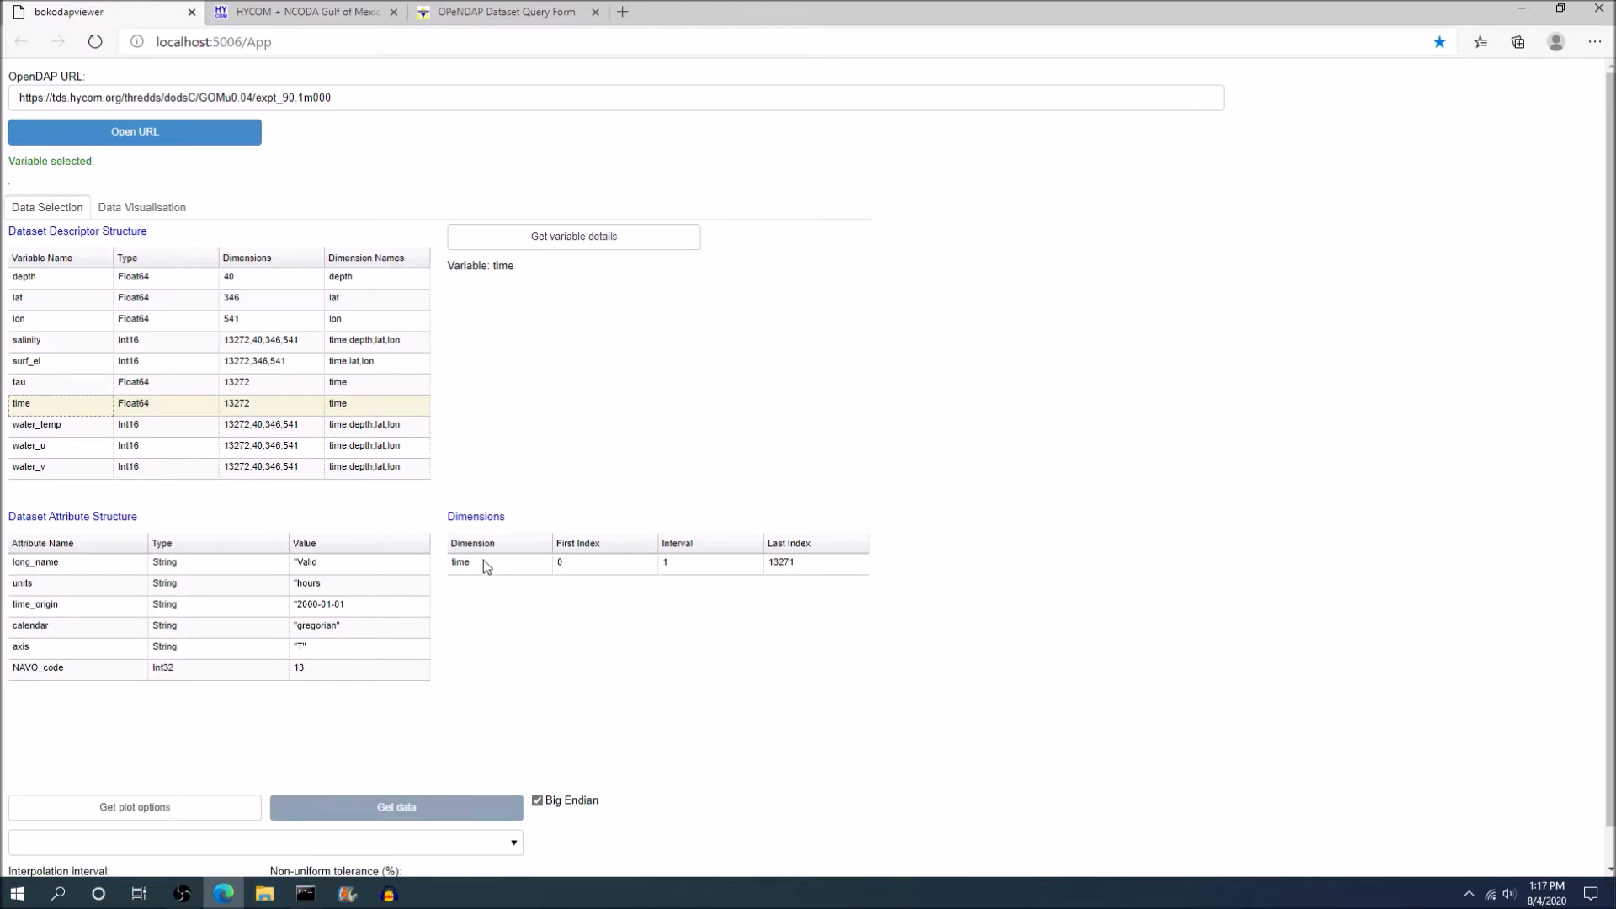
pyautogui.scroll(-1, 484, 559)
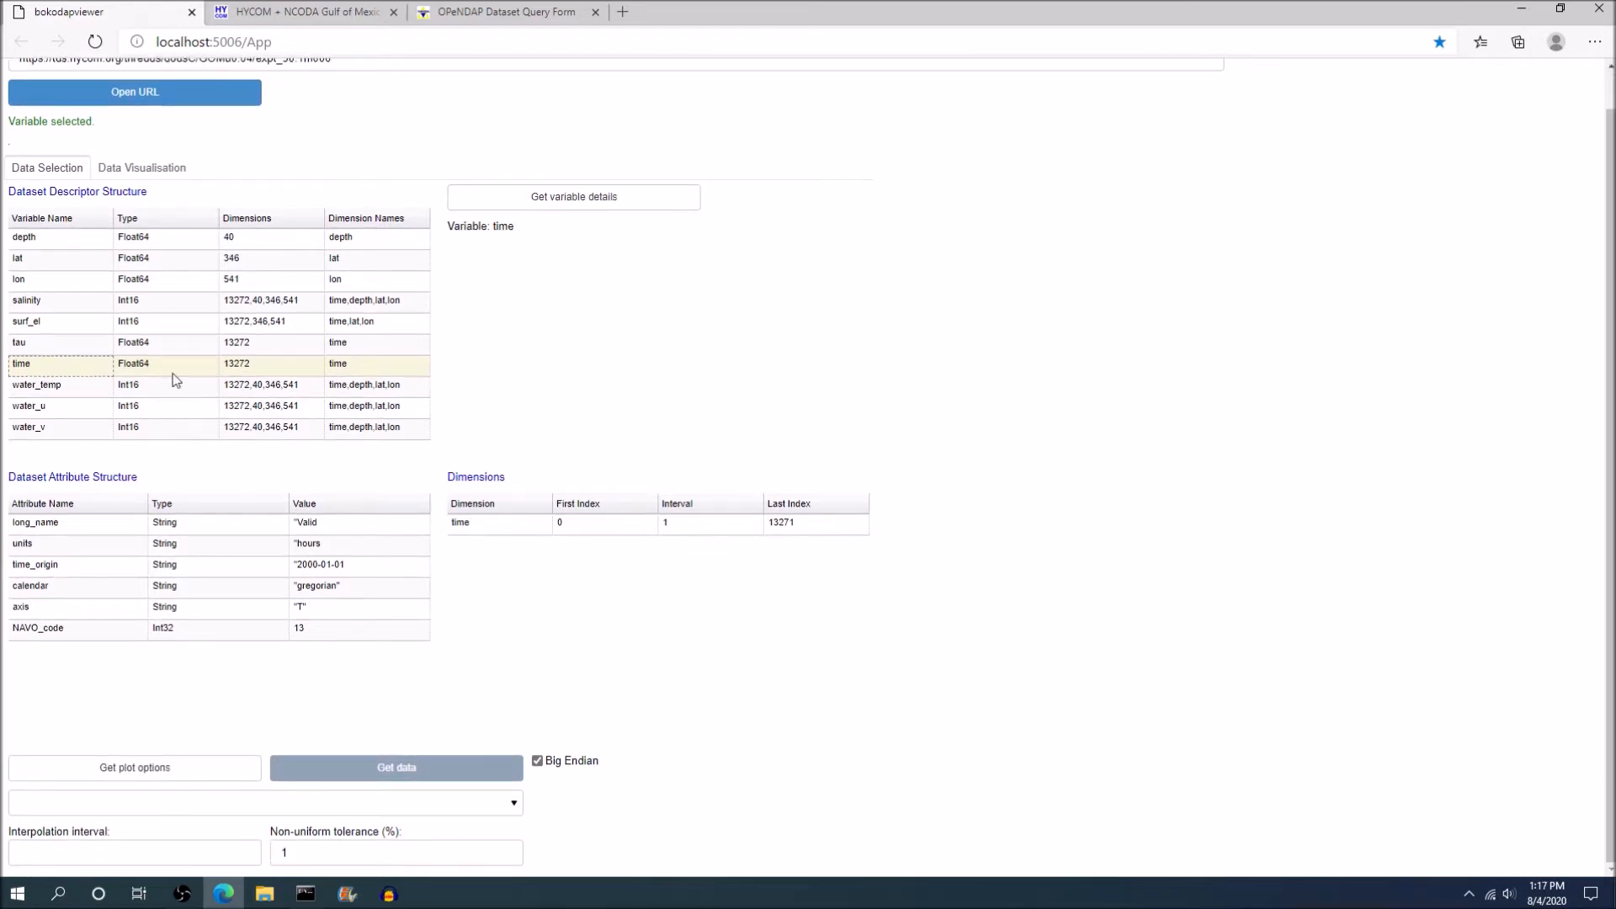
pyautogui.click(135, 778)
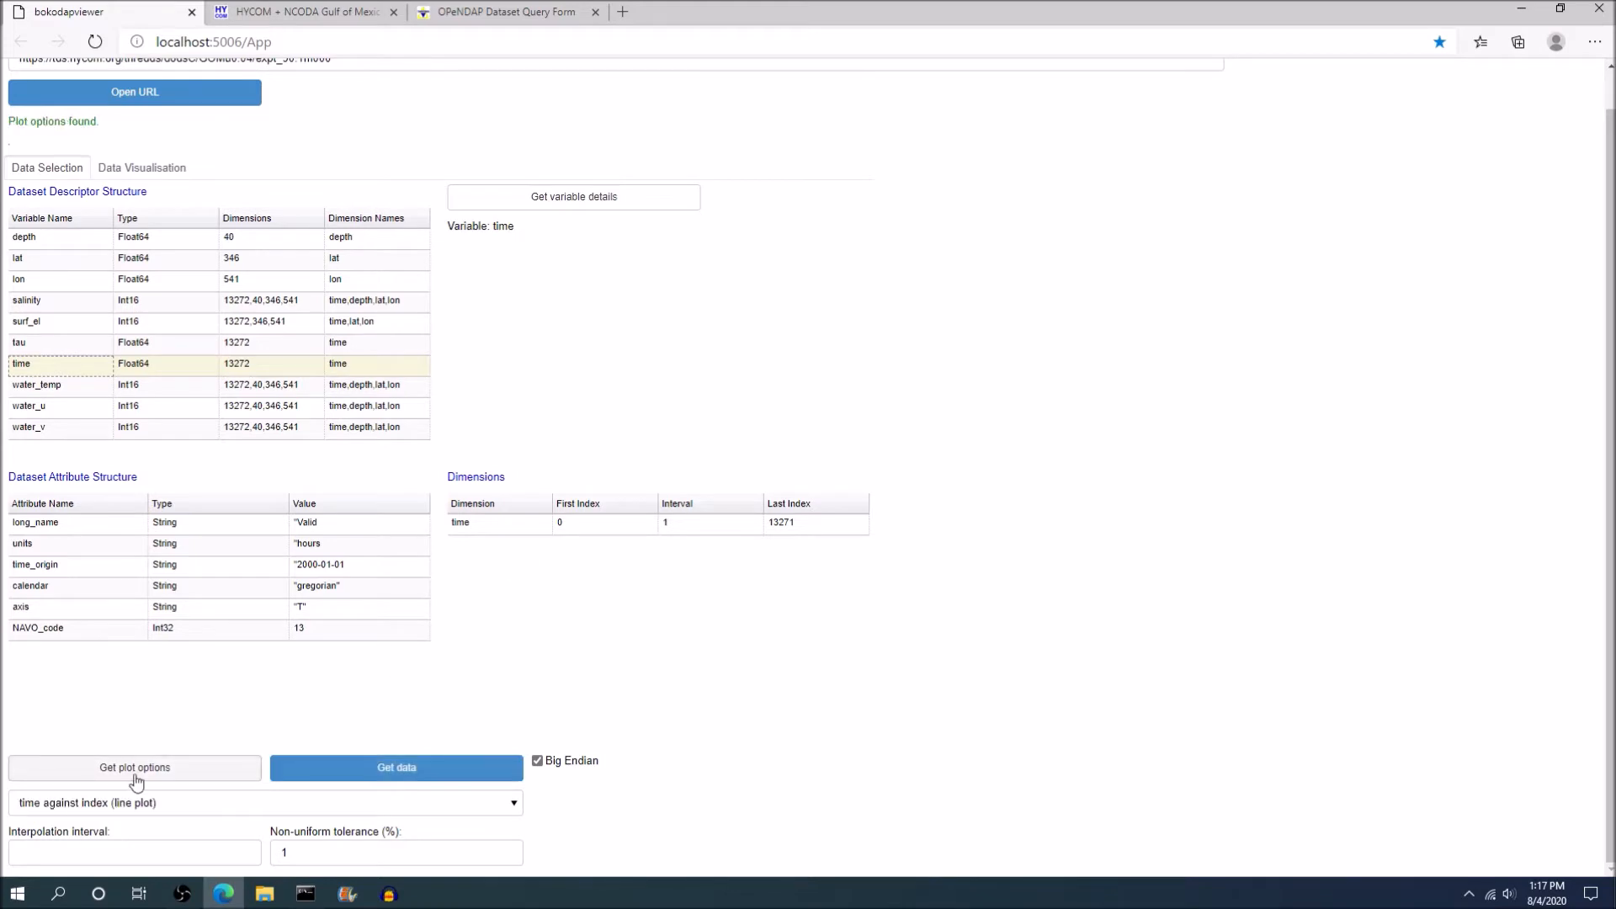
pyautogui.click(396, 768)
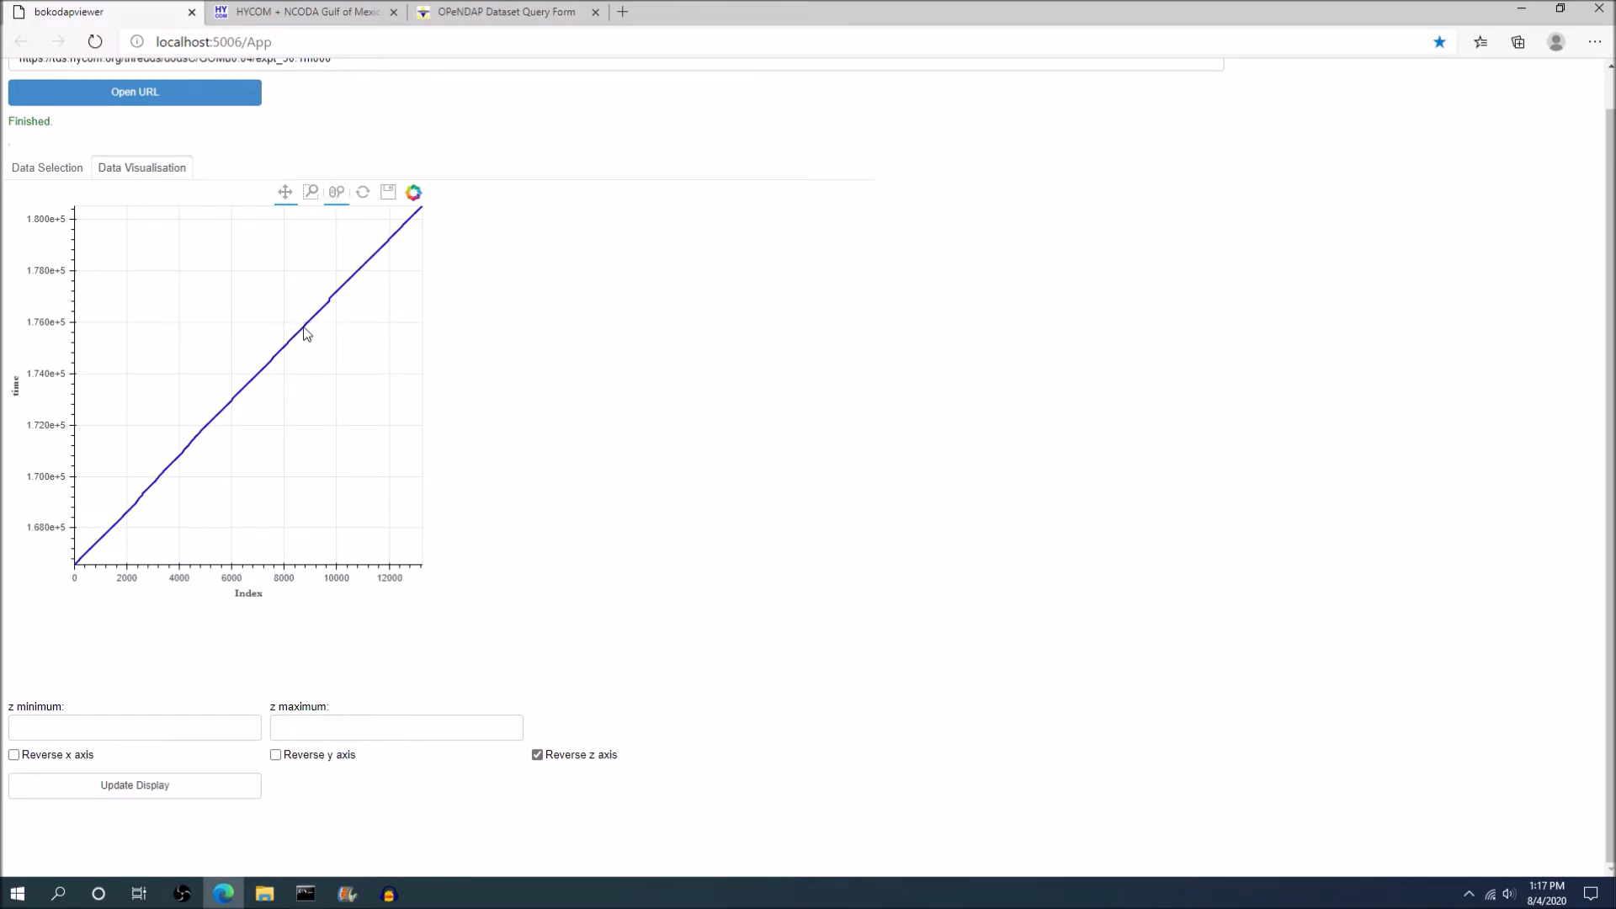
# Zoom in on the time line plot around index 6000 to examine it, and reset the plot view.
pyautogui.scroll(5, 281, 364)
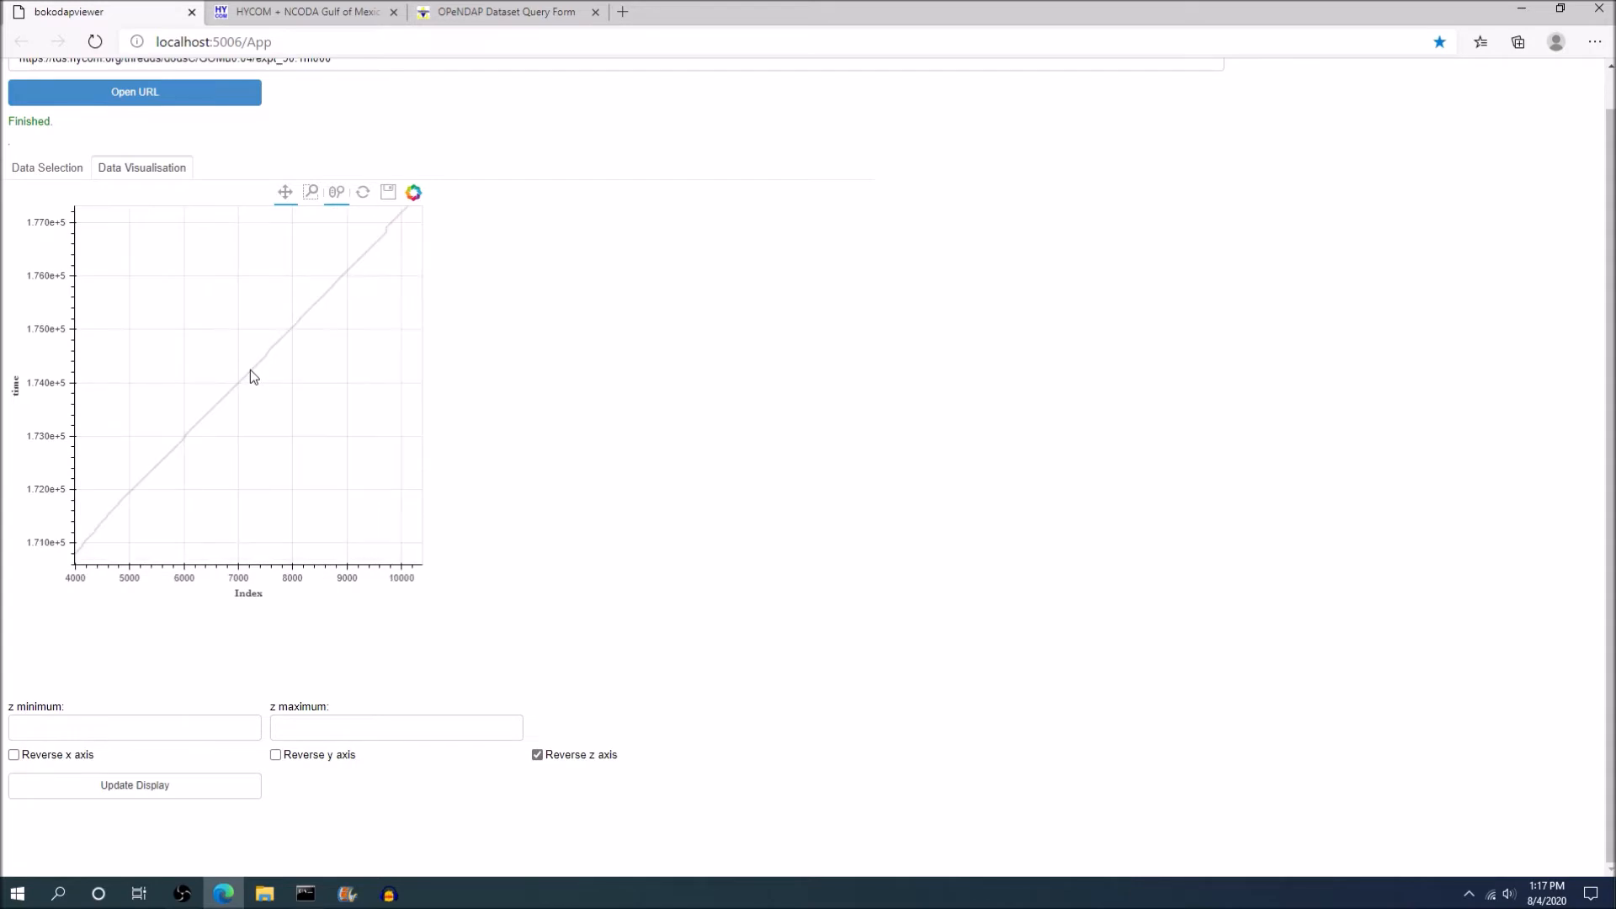
pyautogui.scroll(4, 227, 356)
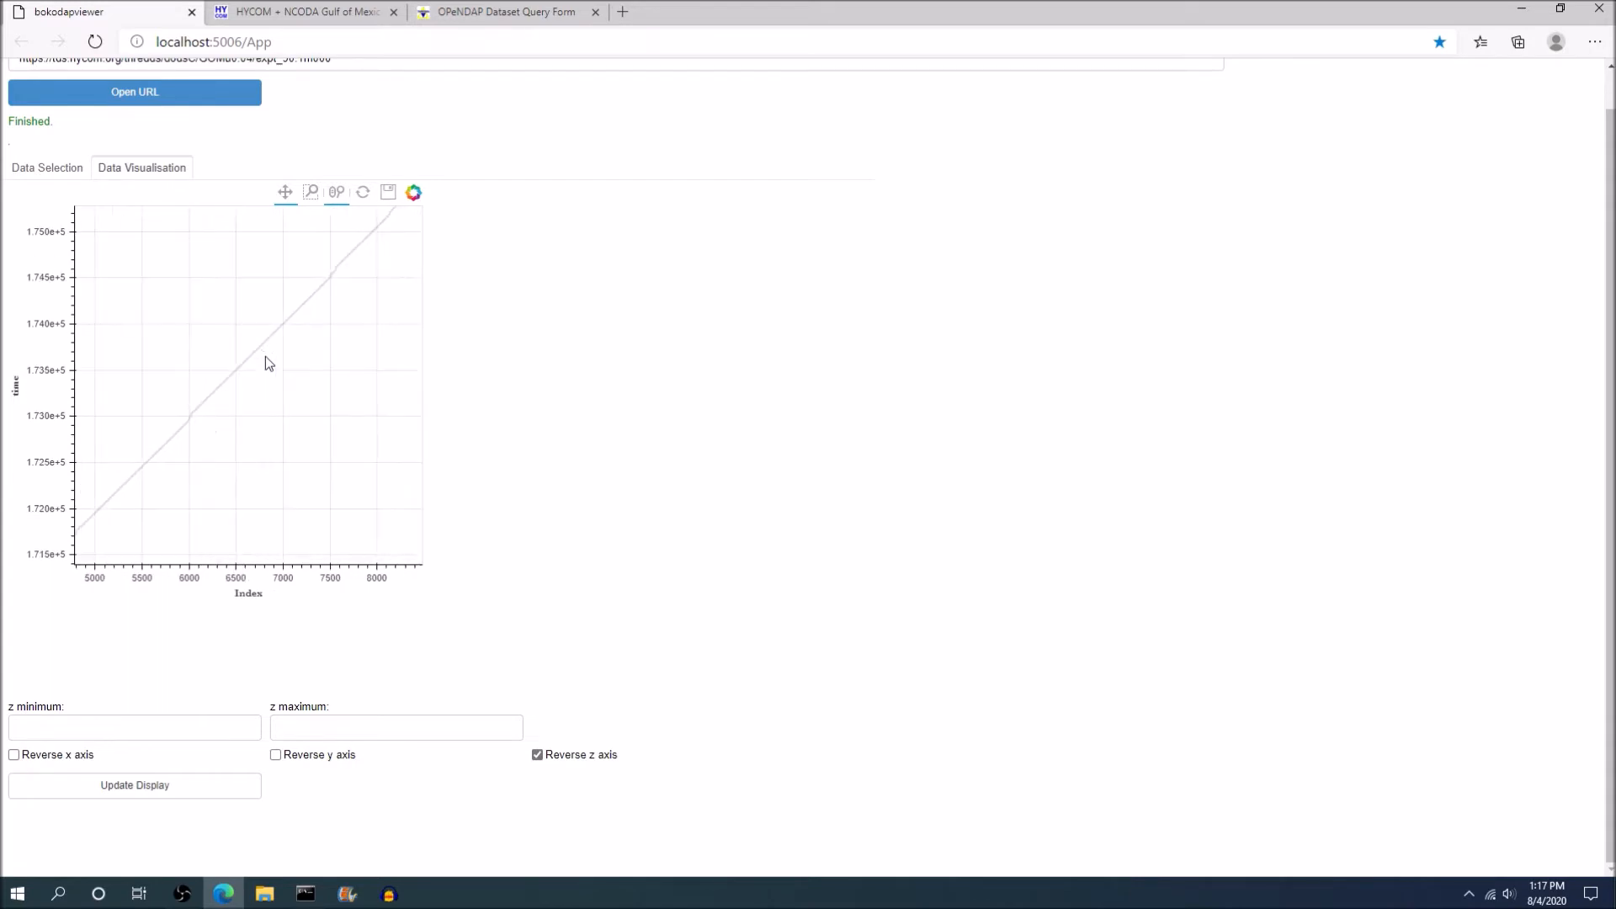
pyautogui.scroll(3, 256, 371)
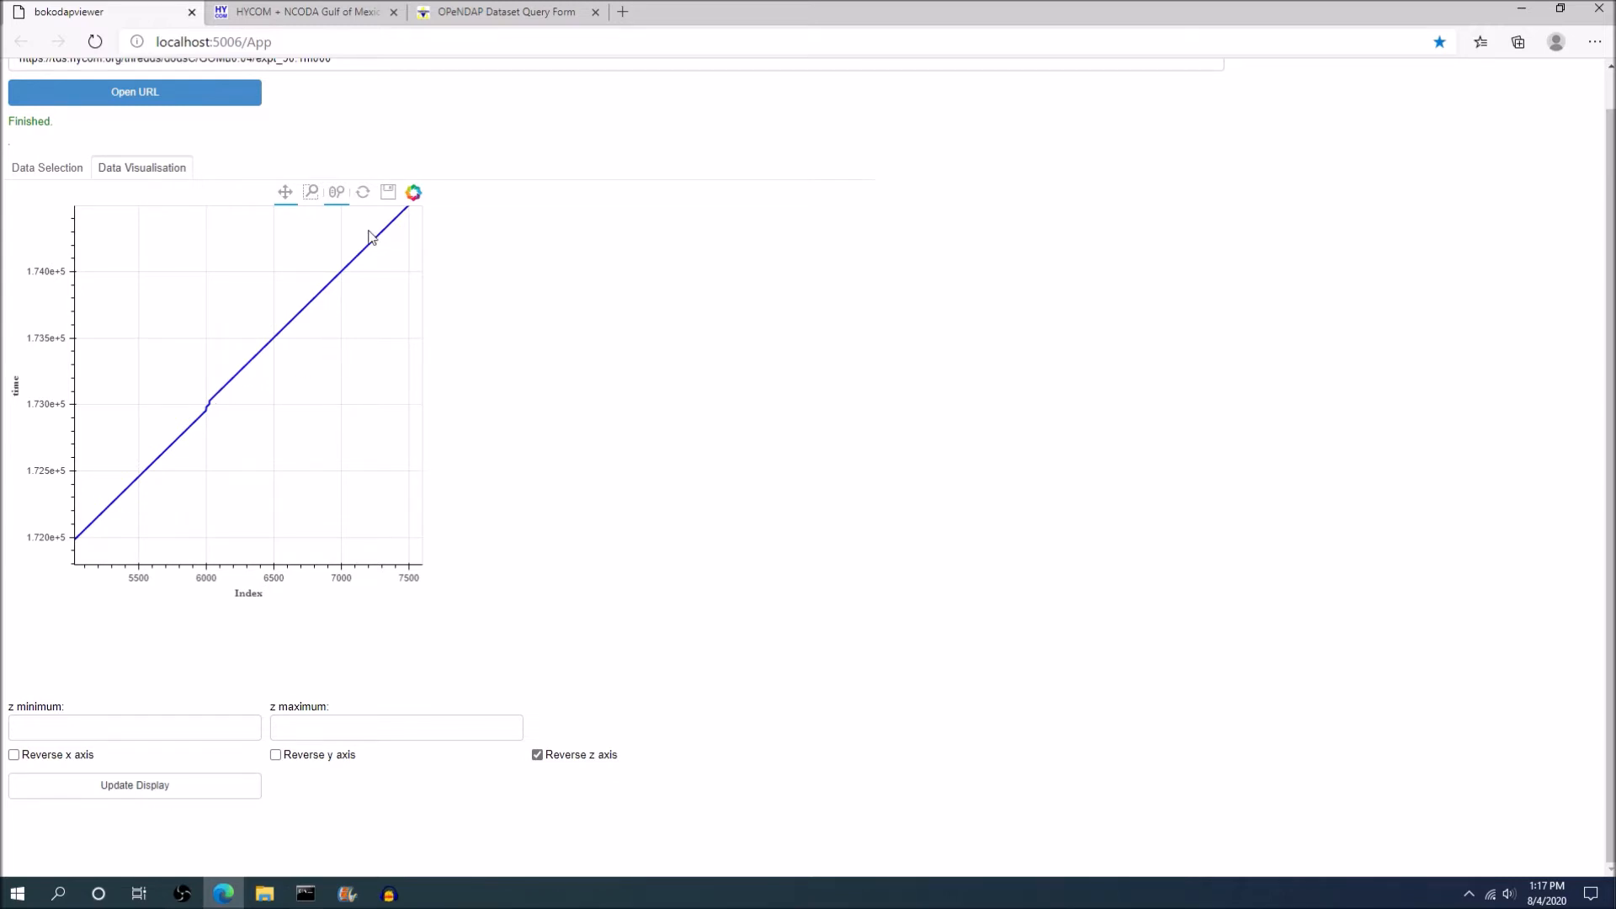
pyautogui.click(362, 194)
# Load the details of the water_temp variable and set both its first and last time index to 6100.
pyautogui.click(72, 177)
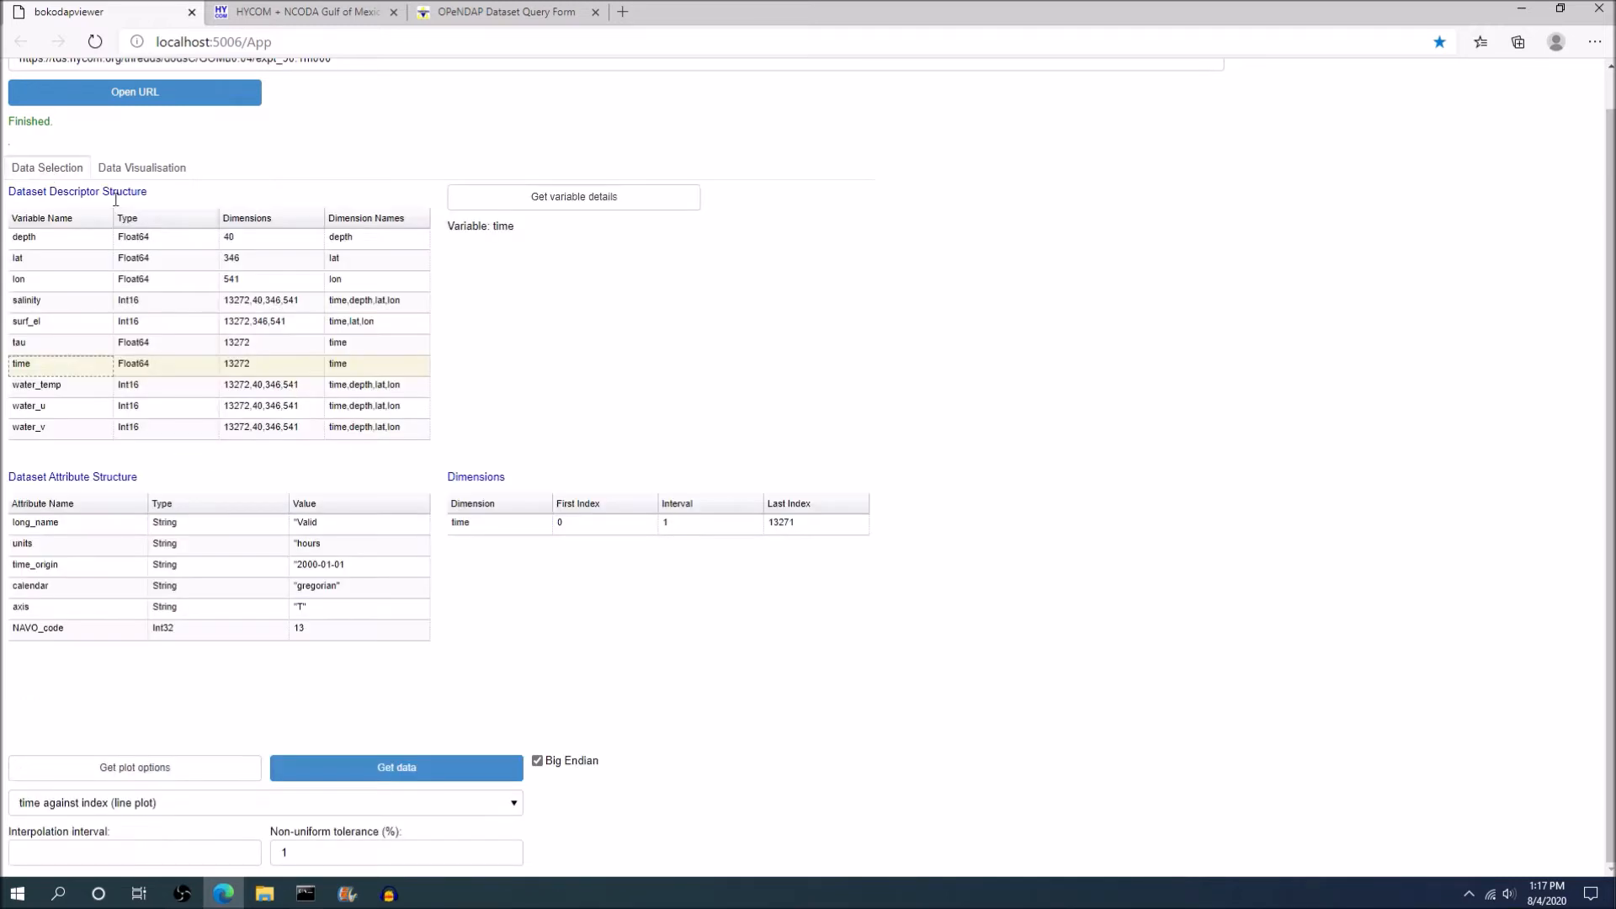
pyautogui.click(72, 389)
pyautogui.click(563, 200)
pyautogui.doubleClick(593, 524)
pyautogui.write('6100')
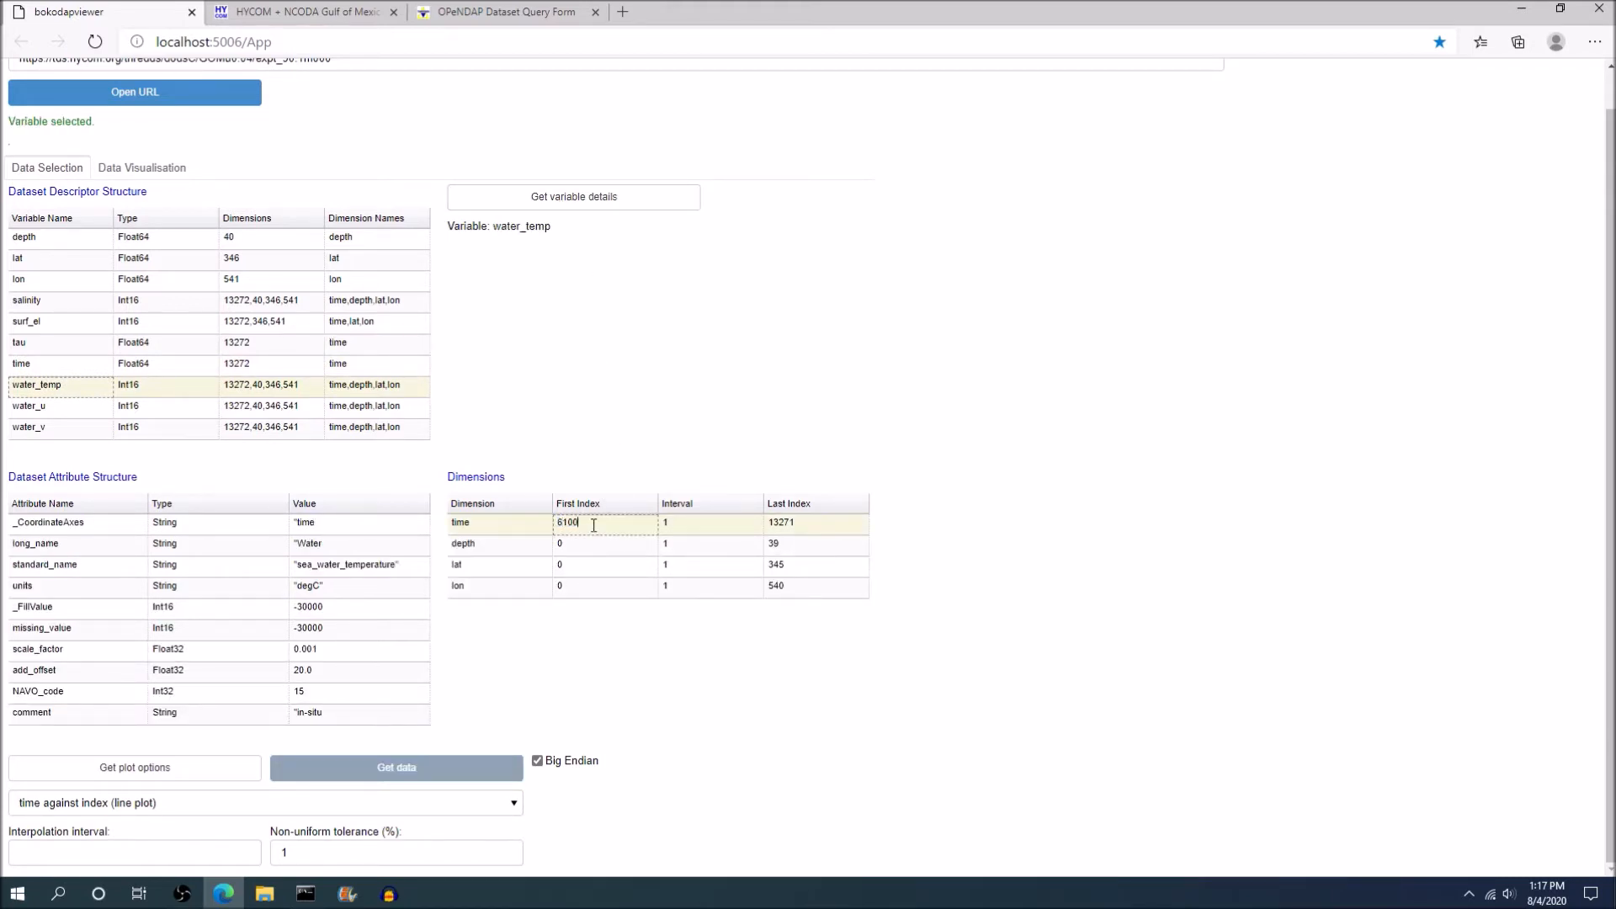
pyautogui.doubleClick(782, 524)
pyautogui.write('6100')
pyautogui.press('Return')
# Get the plot options and plot water_temp against lon and lat with depth as variable (colour map with slider).
pyautogui.click(129, 767)
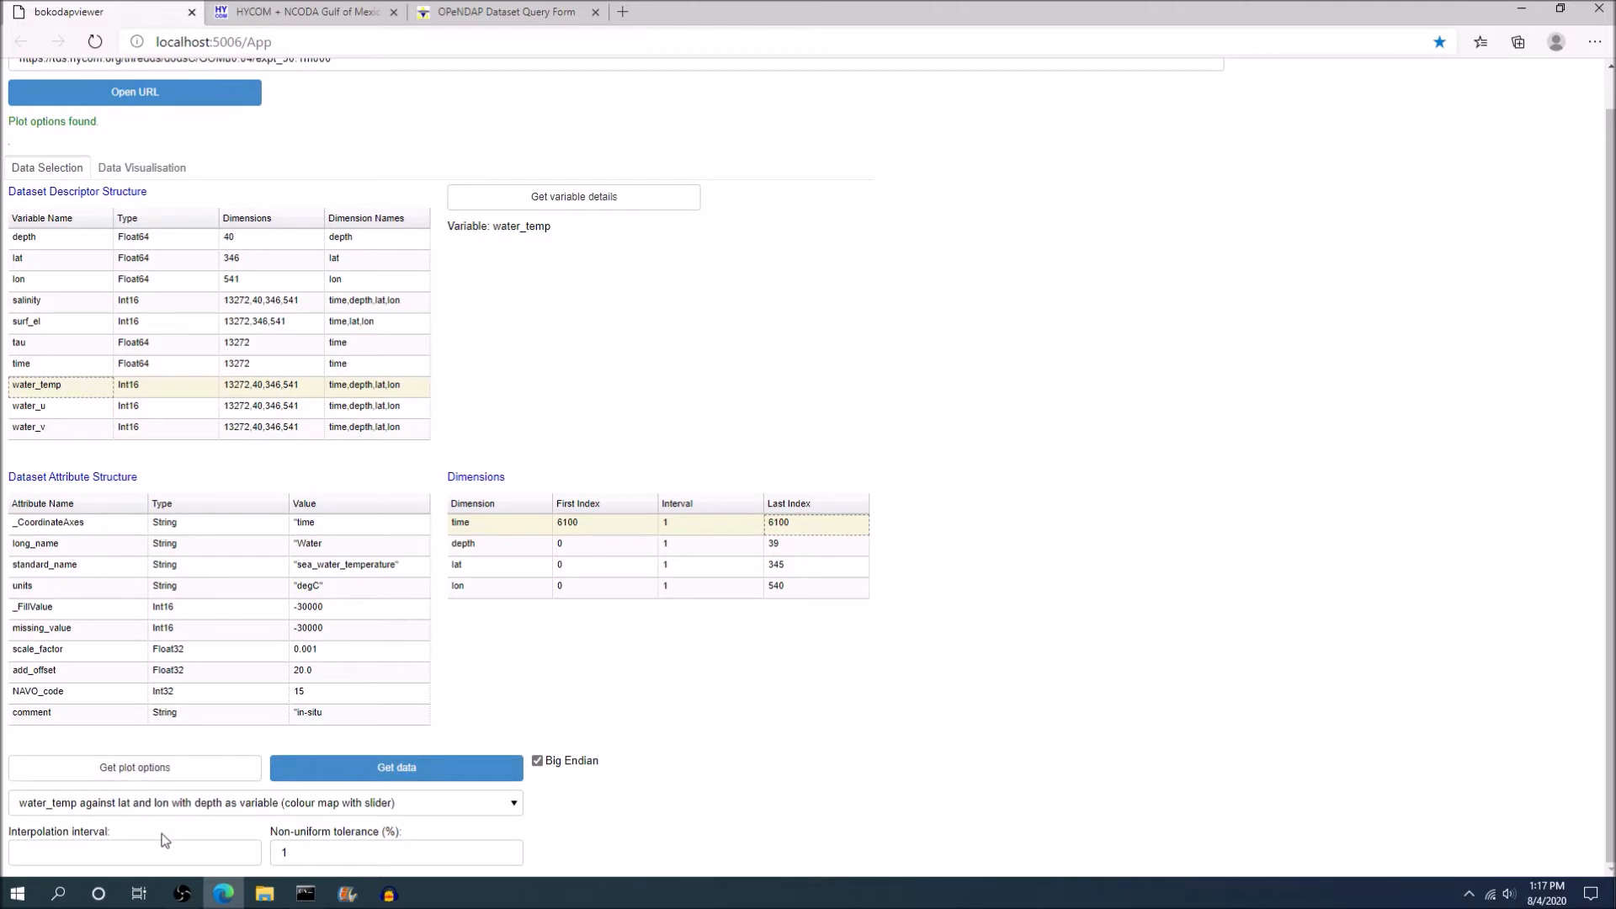
pyautogui.click(157, 808)
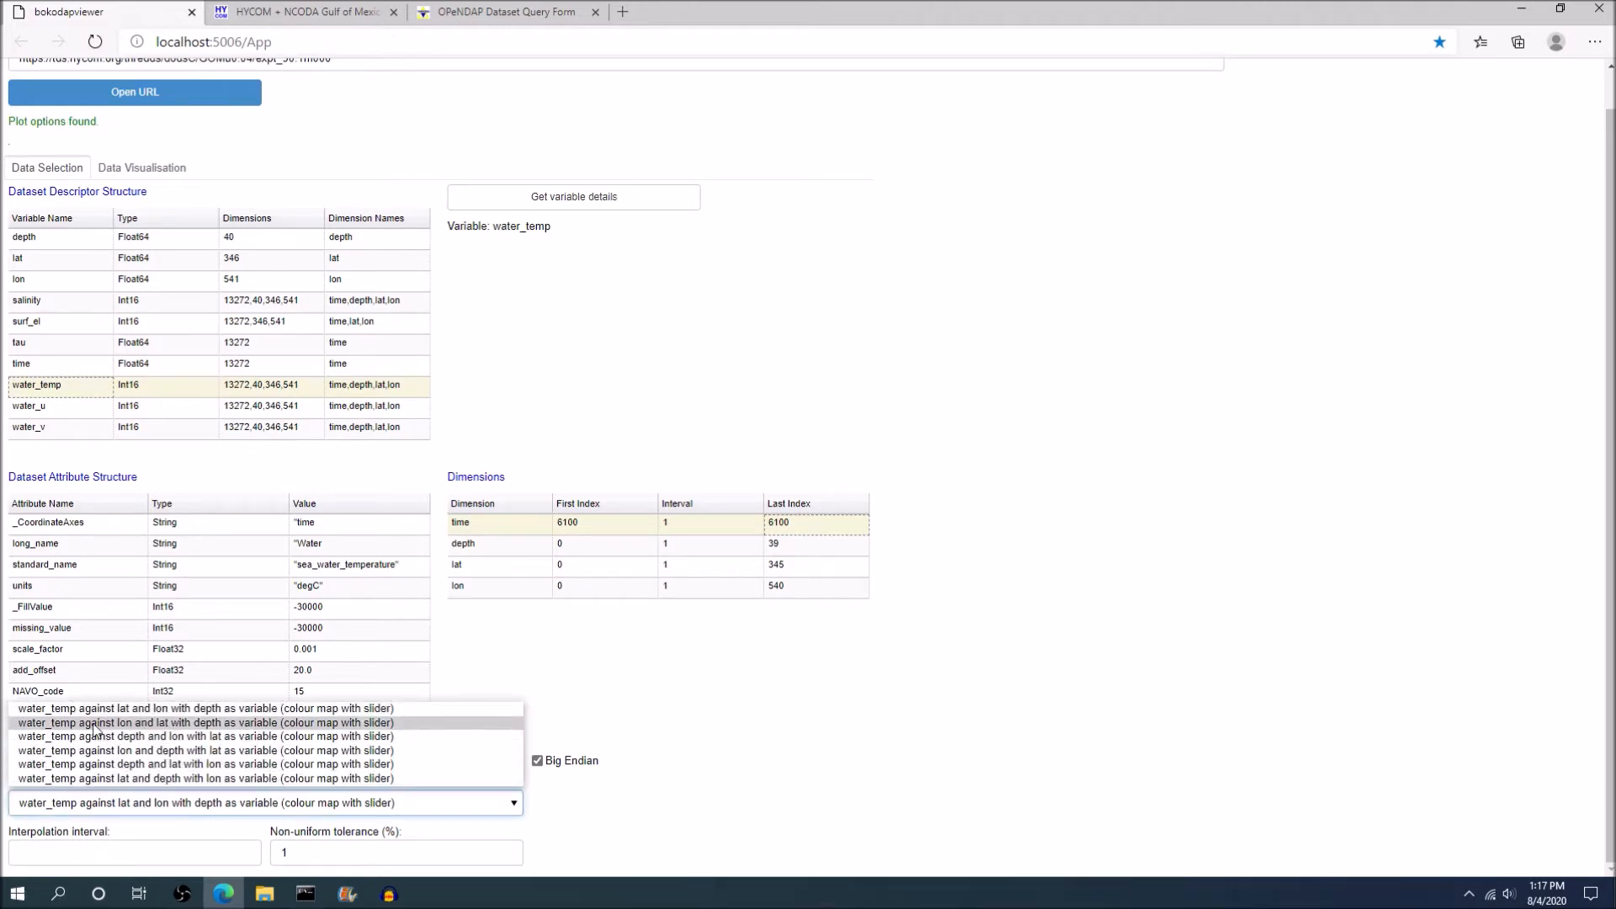
pyautogui.click(155, 724)
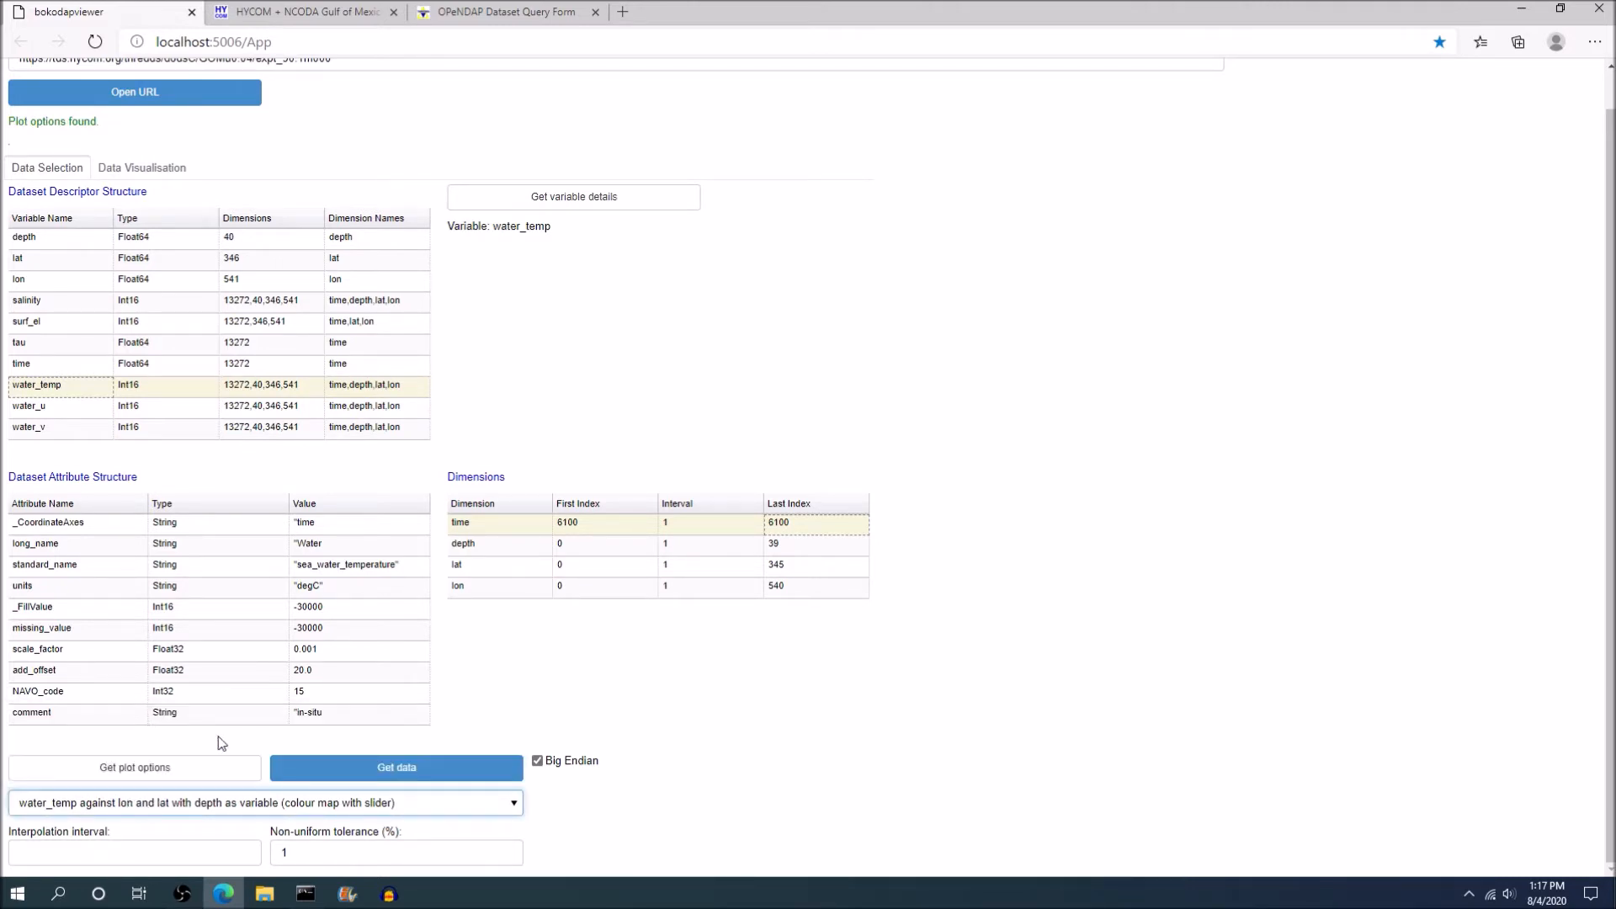
pyautogui.click(386, 768)
pyautogui.scroll(1, 596, 420)
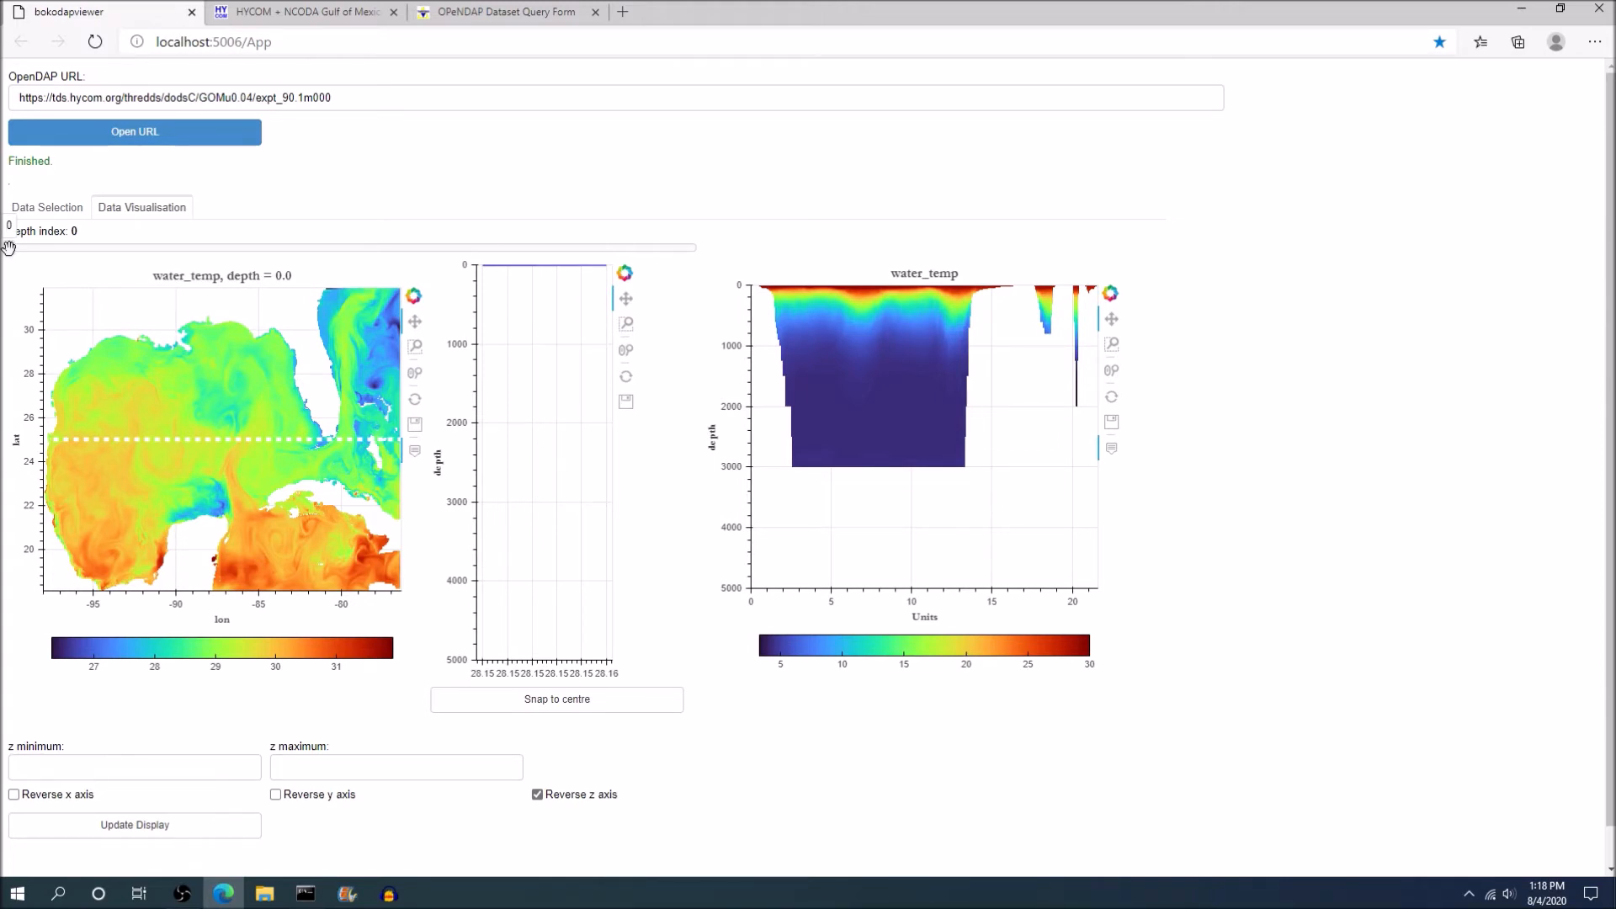
# Move the depth index of the water_temp map to 10 and back to 0 to compare the layers.
pyautogui.moveTo(10, 249)
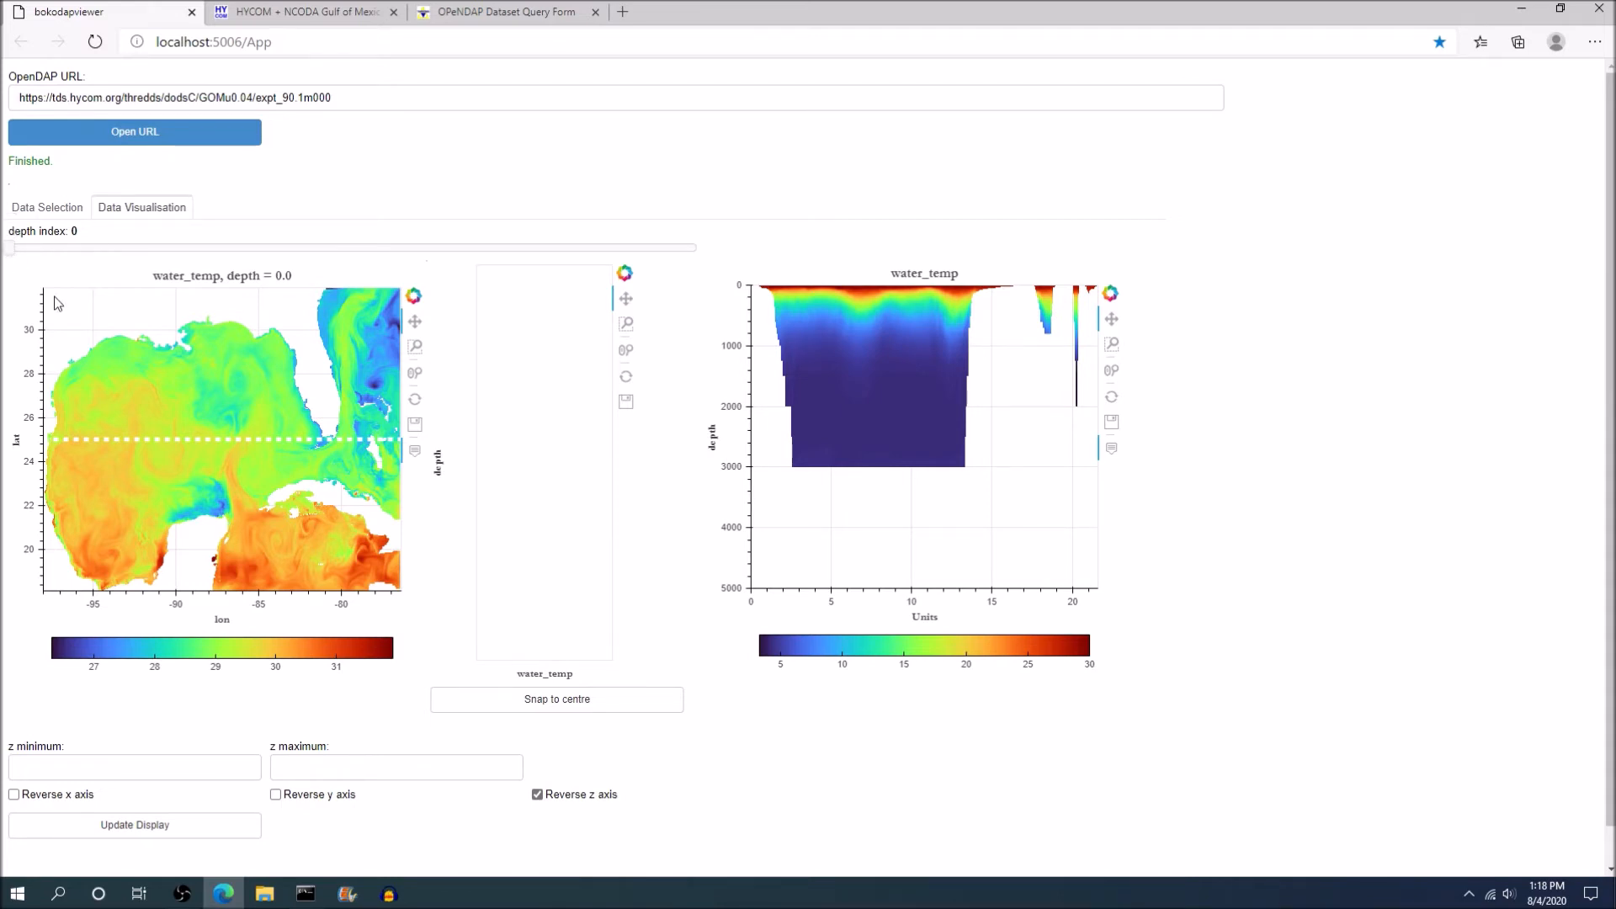
pyautogui.moveTo(13, 250); pyautogui.dragTo(204, 250)
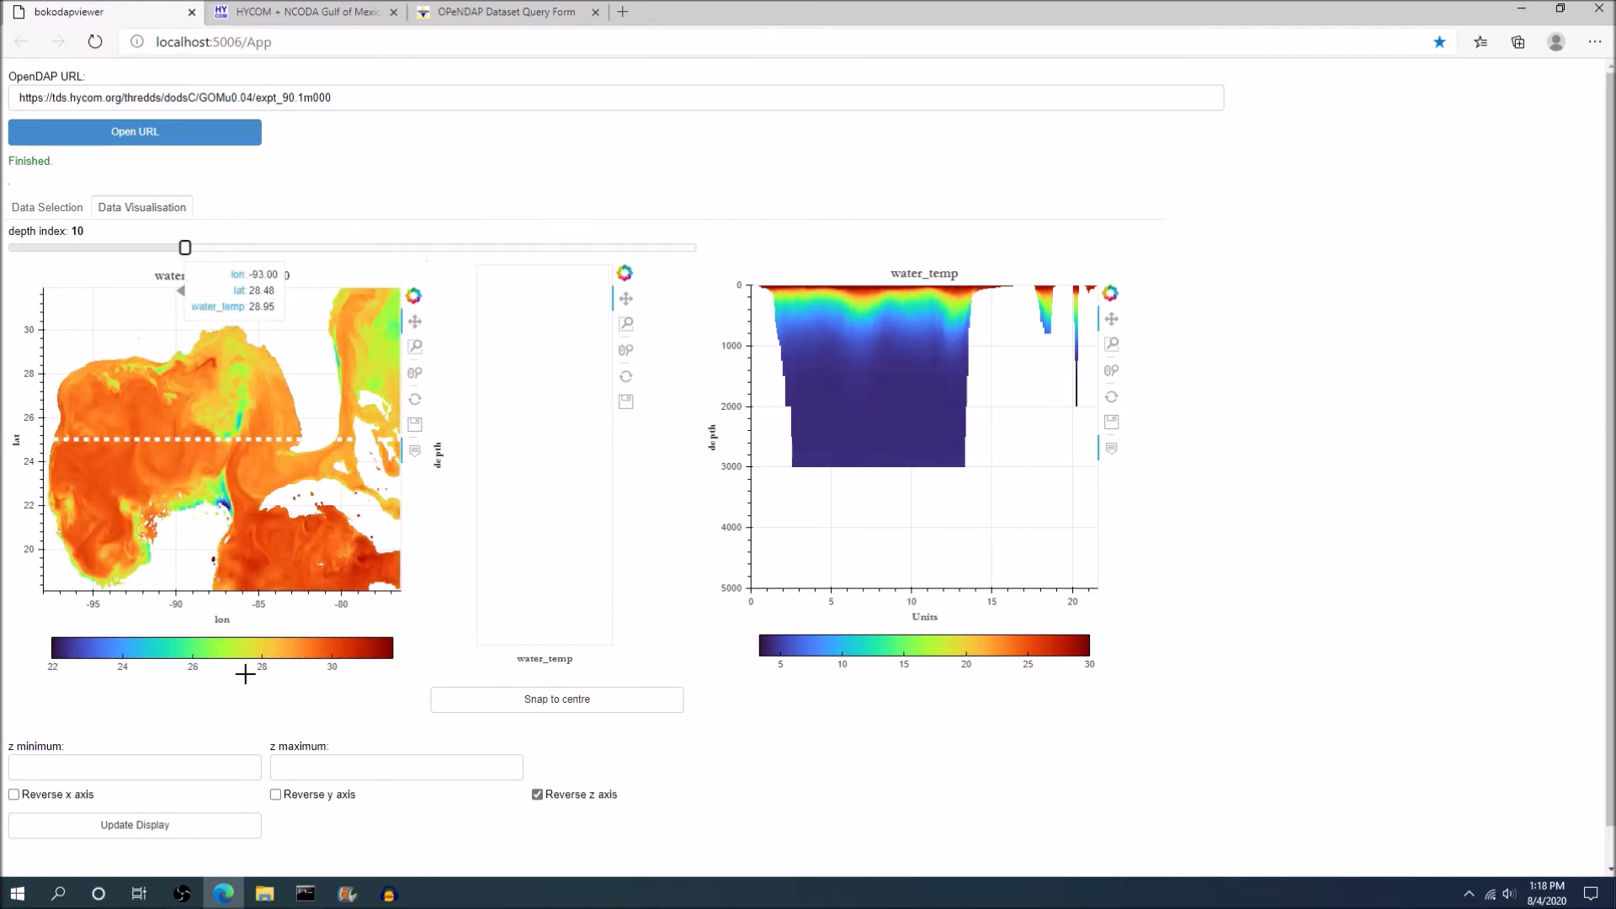
pyautogui.moveTo(184, 247); pyautogui.dragTo(9, 248)
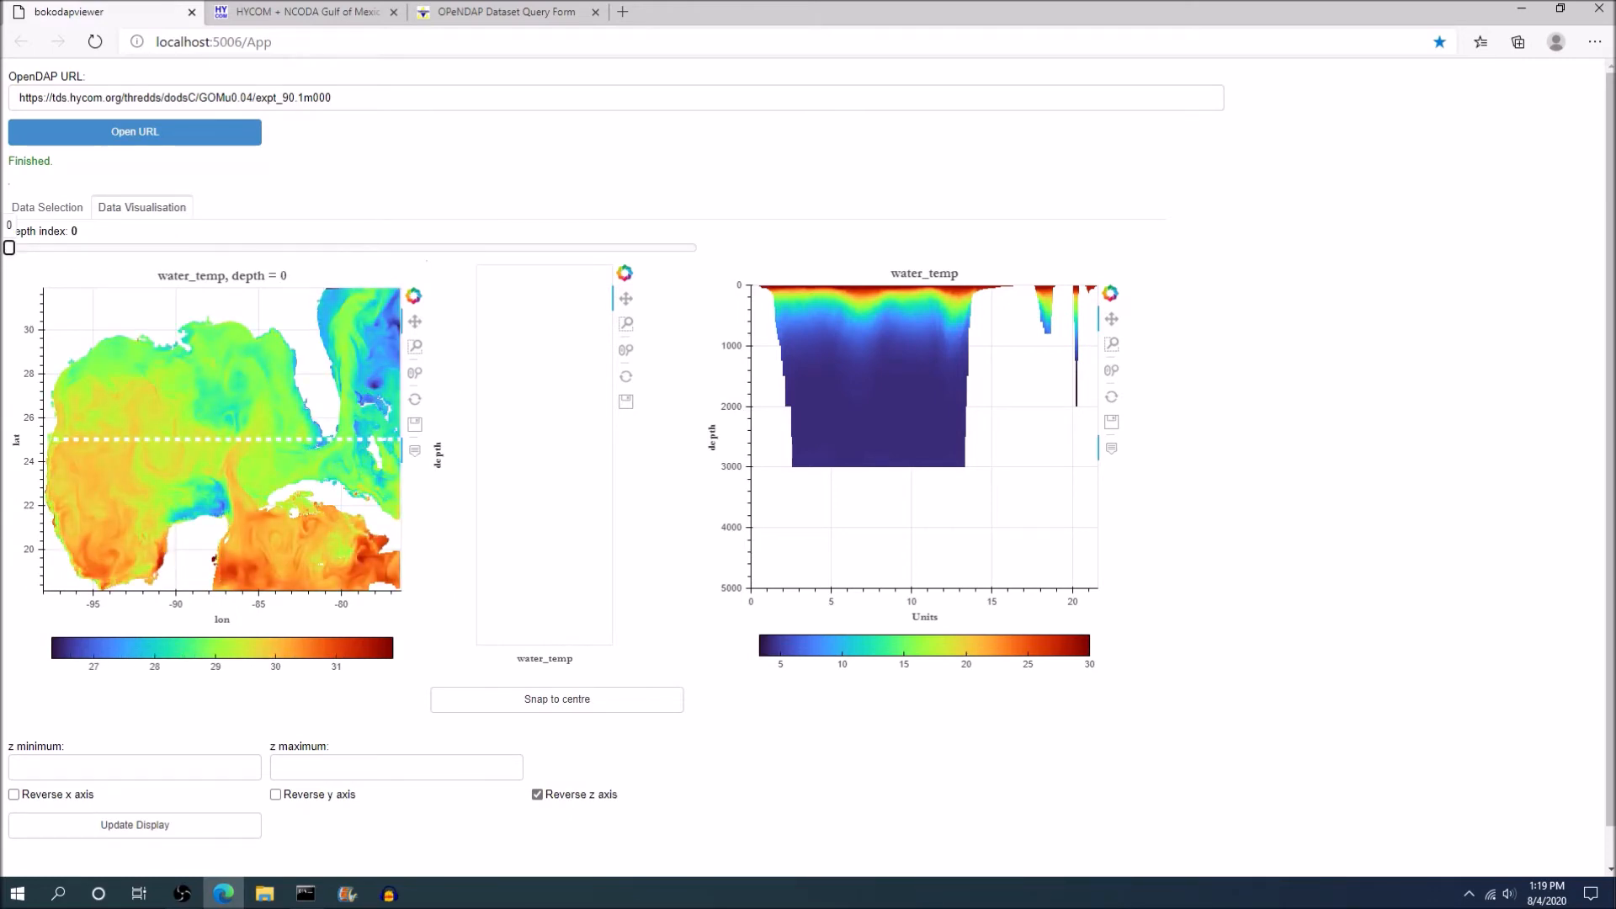
pyautogui.moveTo(9, 247)
pyautogui.mouseDown()
pyautogui.moveTo(184, 248)
pyautogui.moveTo(9, 247)
pyautogui.mouseUp()
pyautogui.moveTo(10, 247)
pyautogui.mouseDown()
pyautogui.moveTo(138, 246)
pyautogui.moveTo(9, 247)
pyautogui.mouseUp()
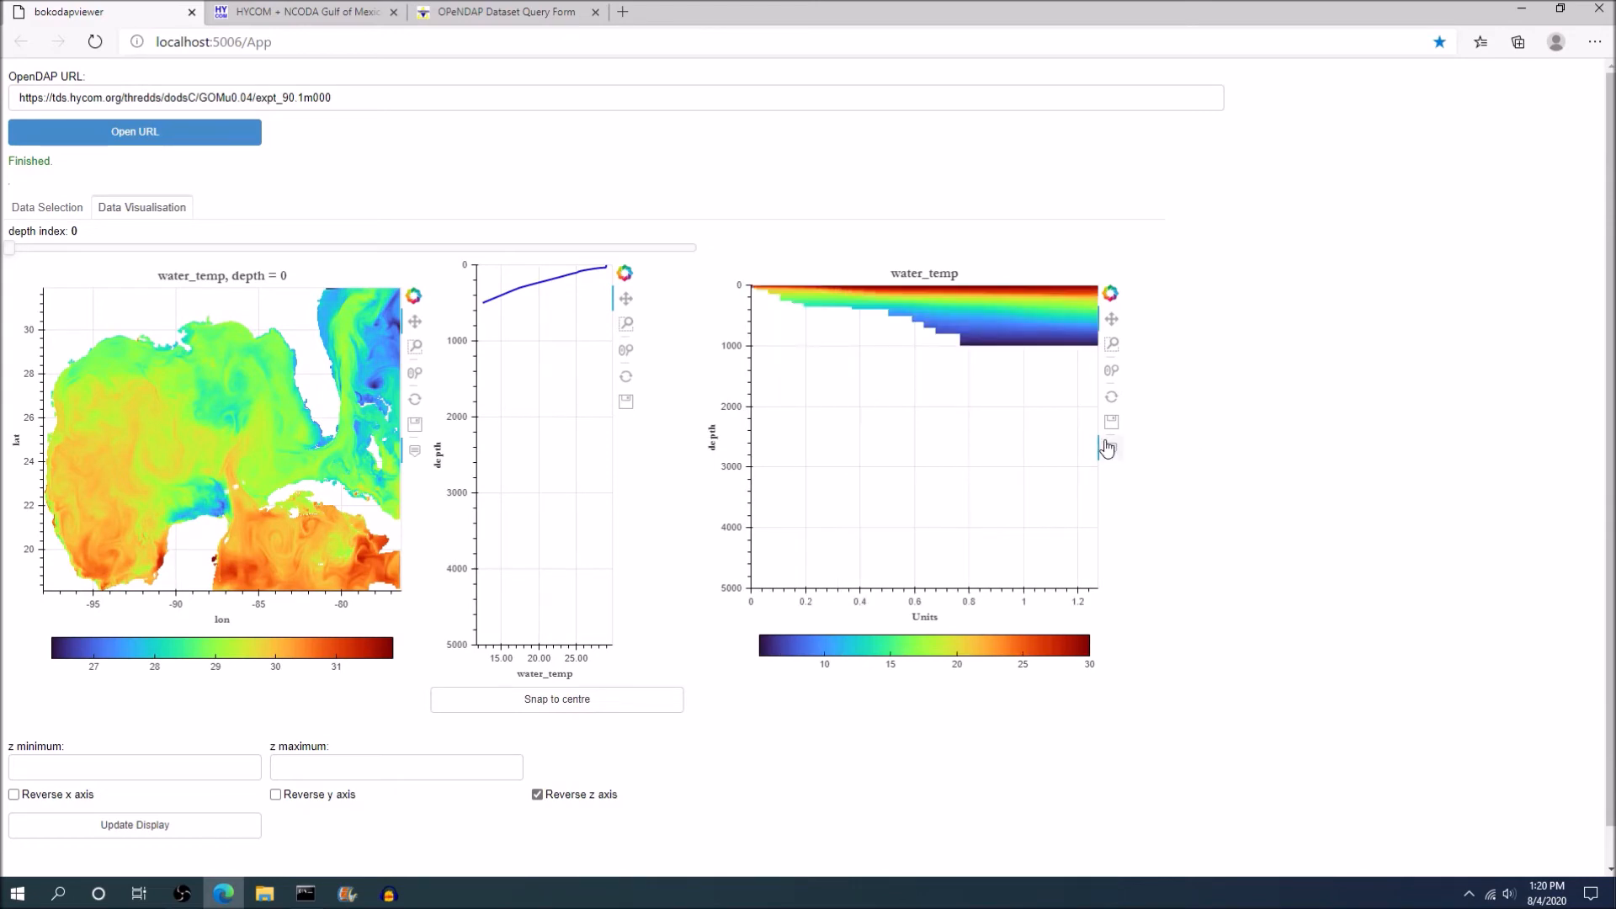
# Box-zoom the water_temp depth section plot to its coloured data, down to a depth of about 1000.
pyautogui.click(1111, 345)
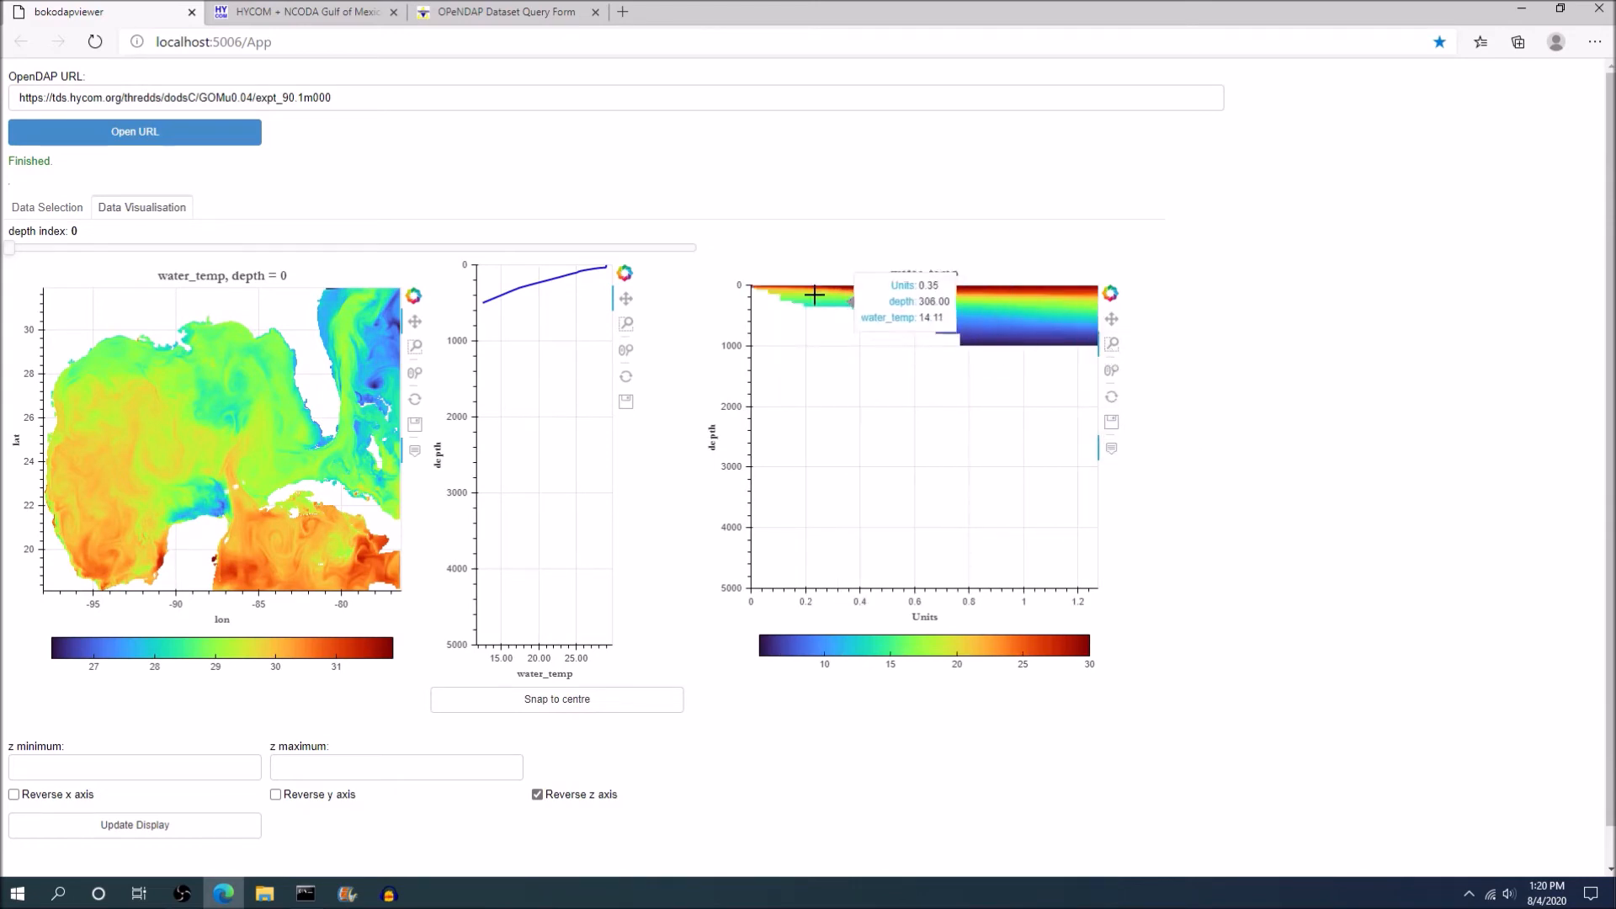
pyautogui.moveTo(750, 286); pyautogui.dragTo(1104, 352)
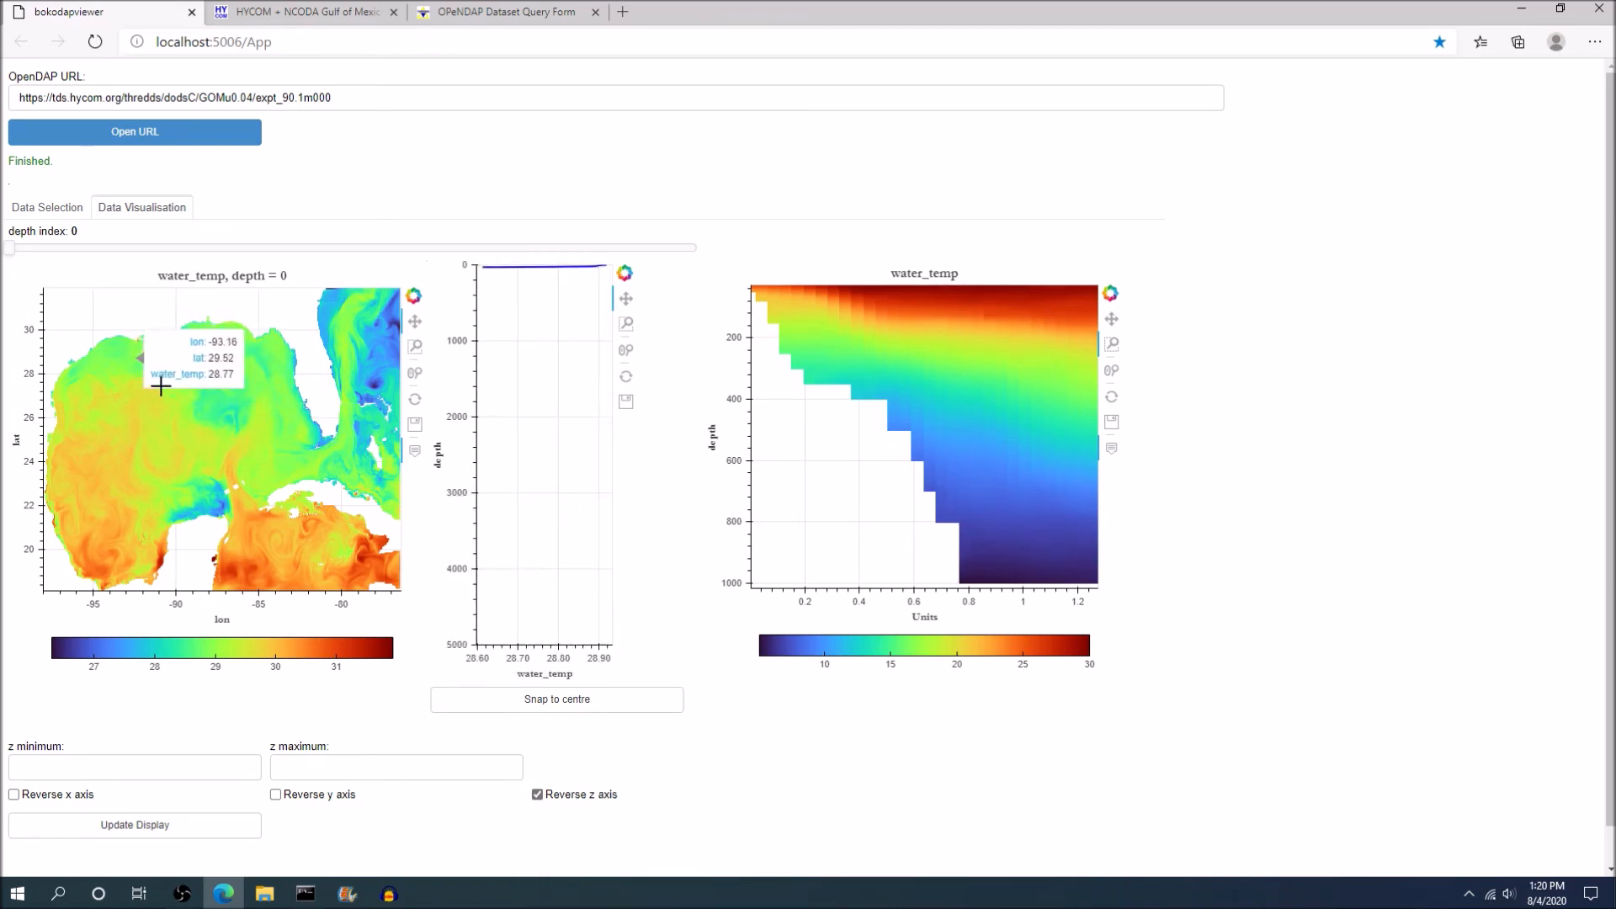
# Return to the data selection and set the last depth index to 0 and the last time index to 6200.
pyautogui.click(49, 209)
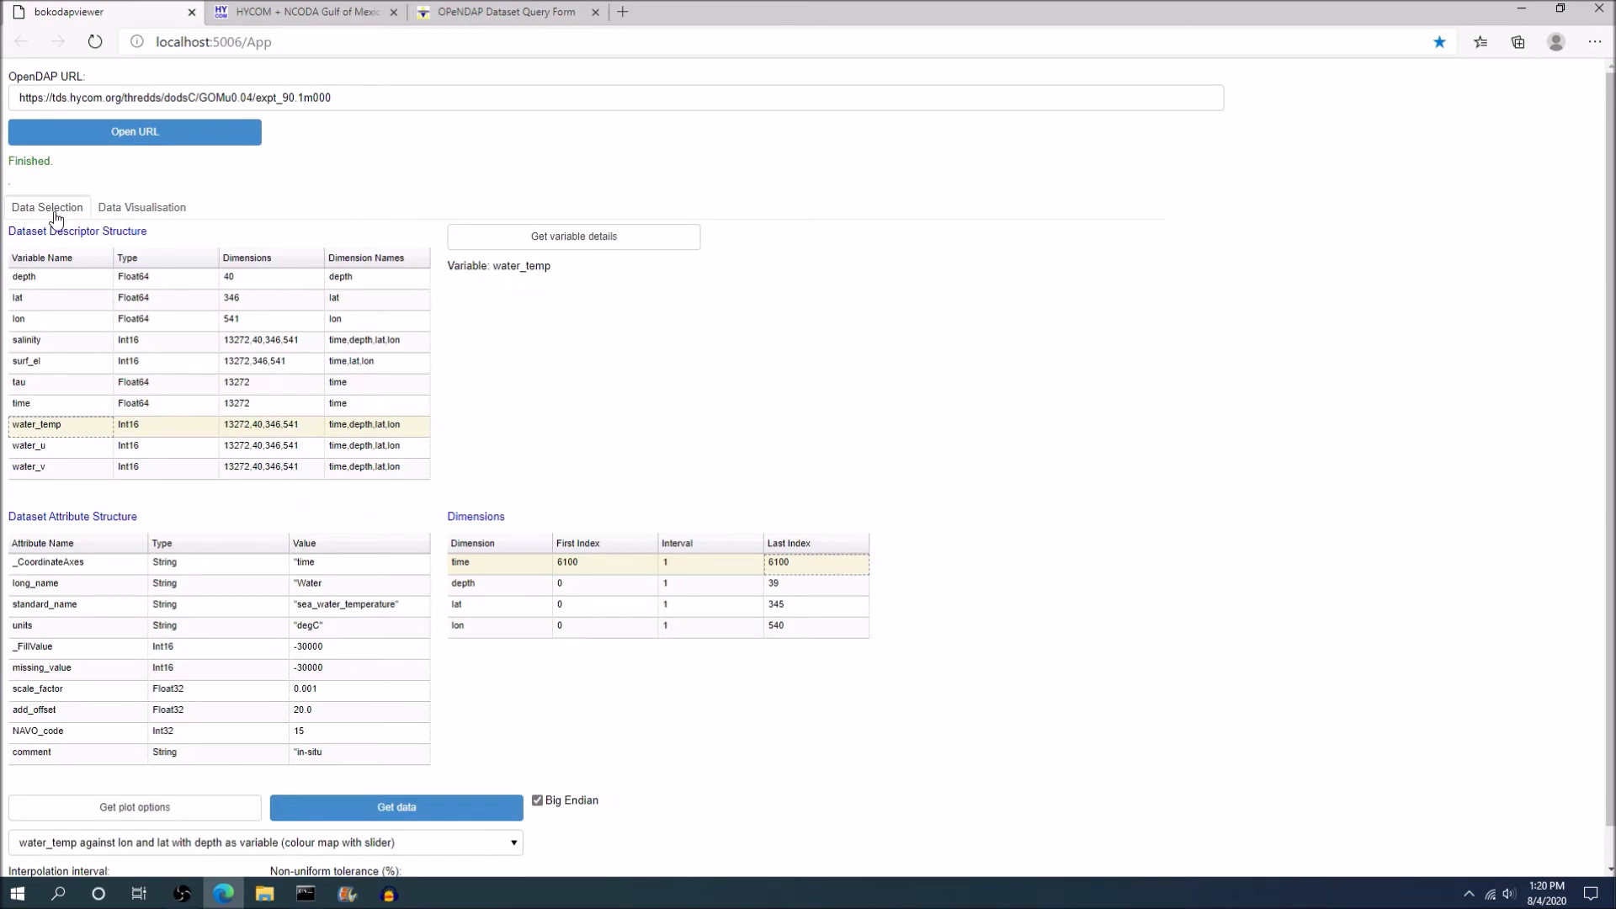
pyautogui.doubleClick(776, 588)
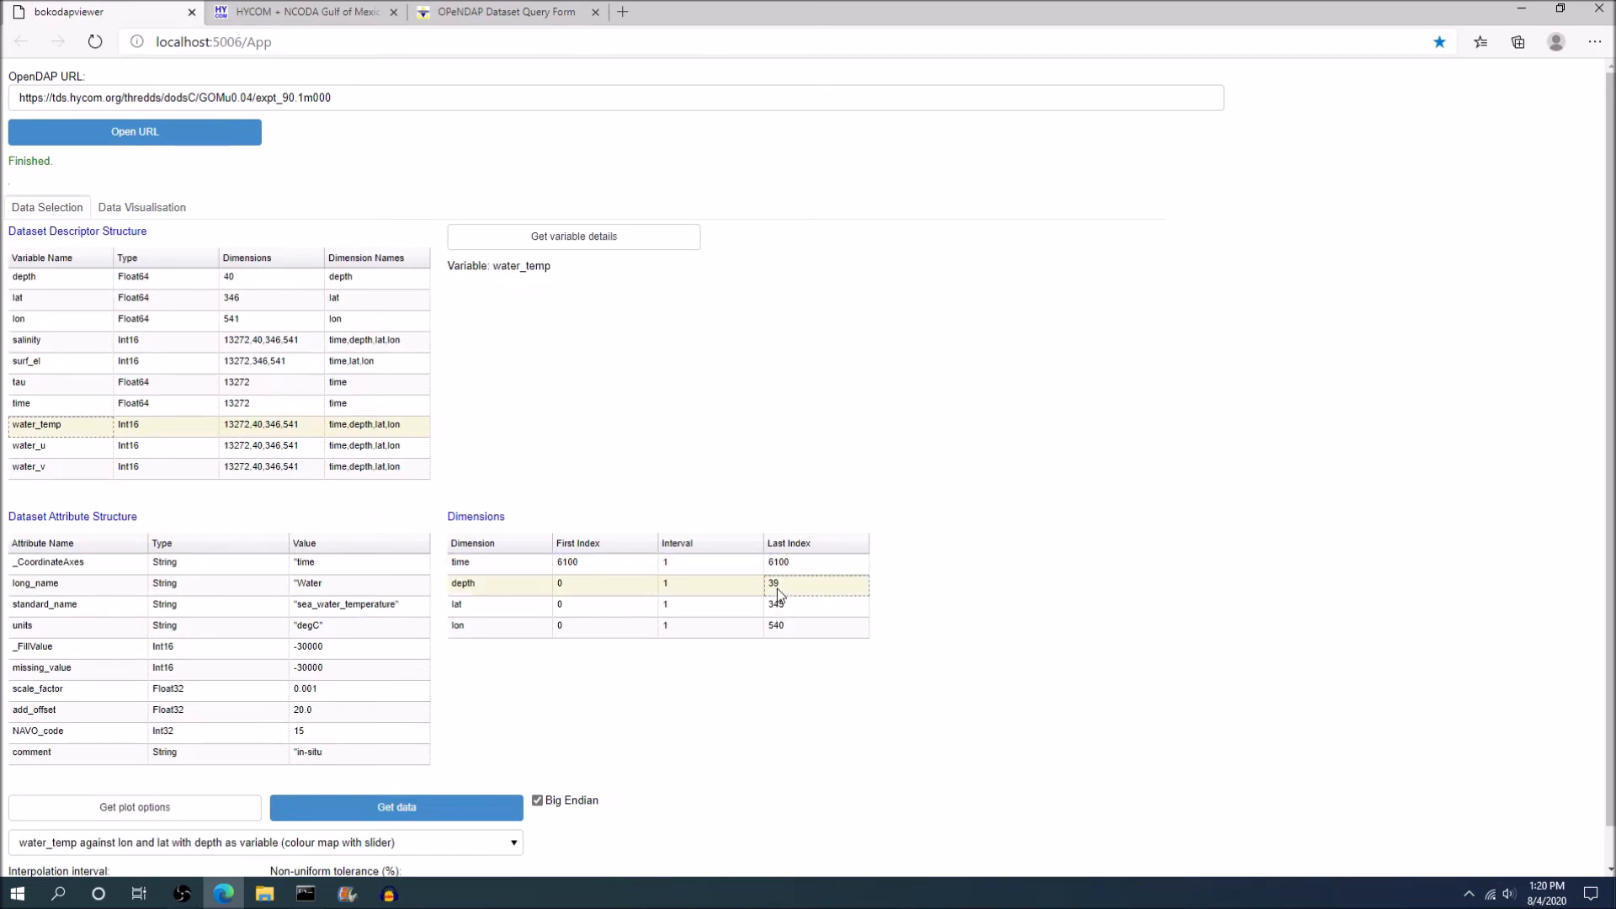
pyautogui.write('0')
pyautogui.press('Return')
pyautogui.doubleClick(795, 567)
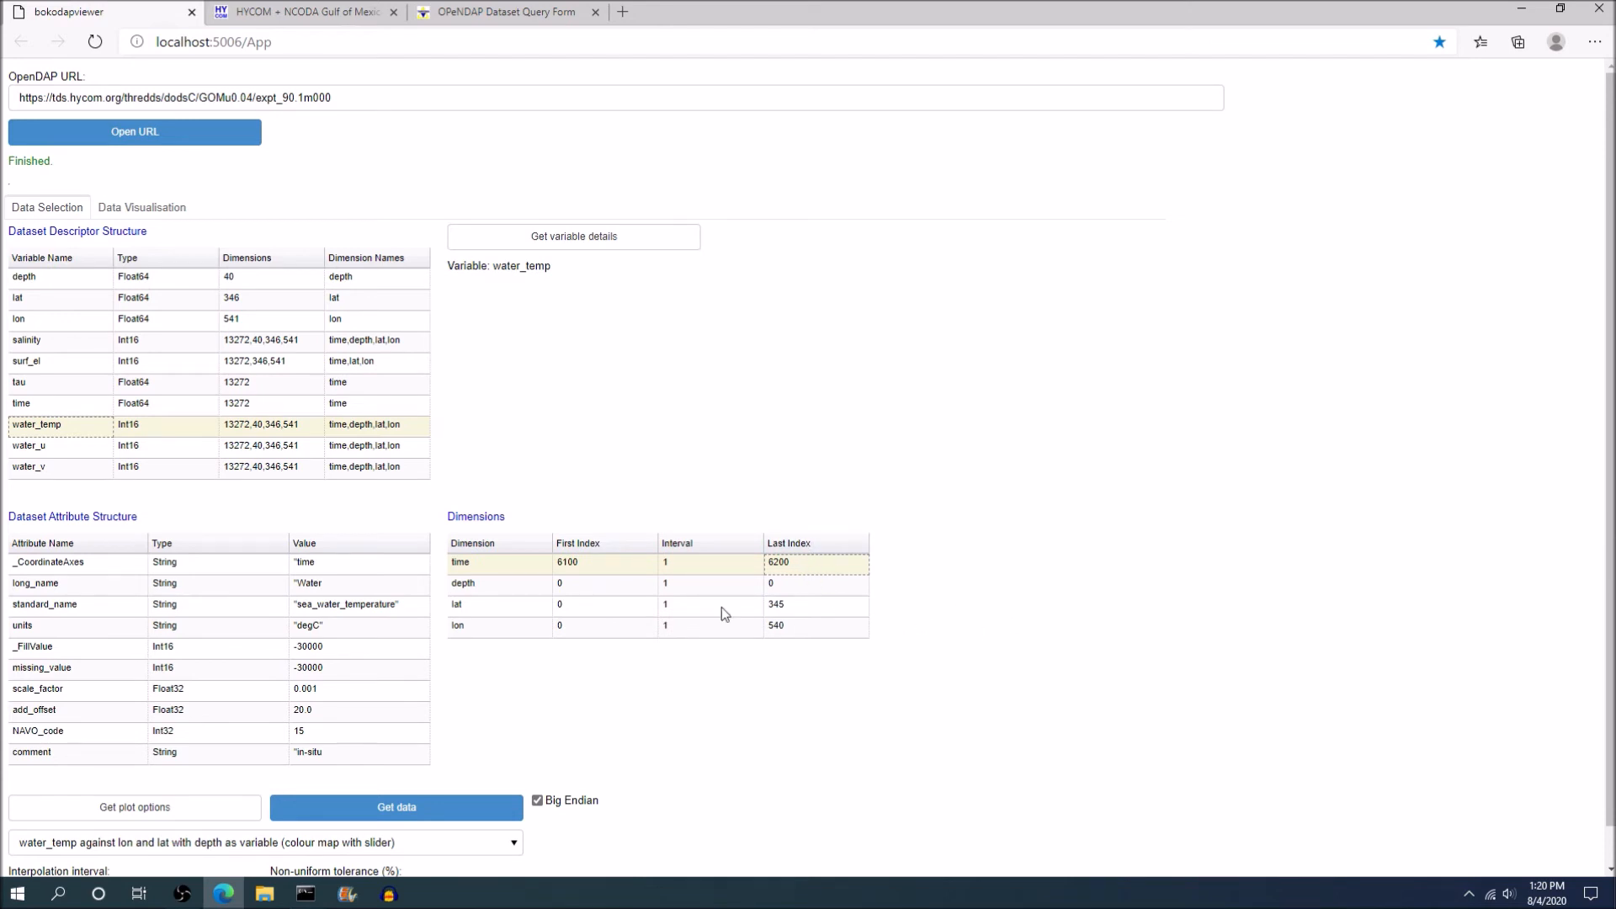
# Refresh the plot options and plot water_temp against lon and lat with time as variable (colour map with slider).
pyautogui.scroll(-1, 521, 600)
pyautogui.click(240, 768)
pyautogui.click(157, 804)
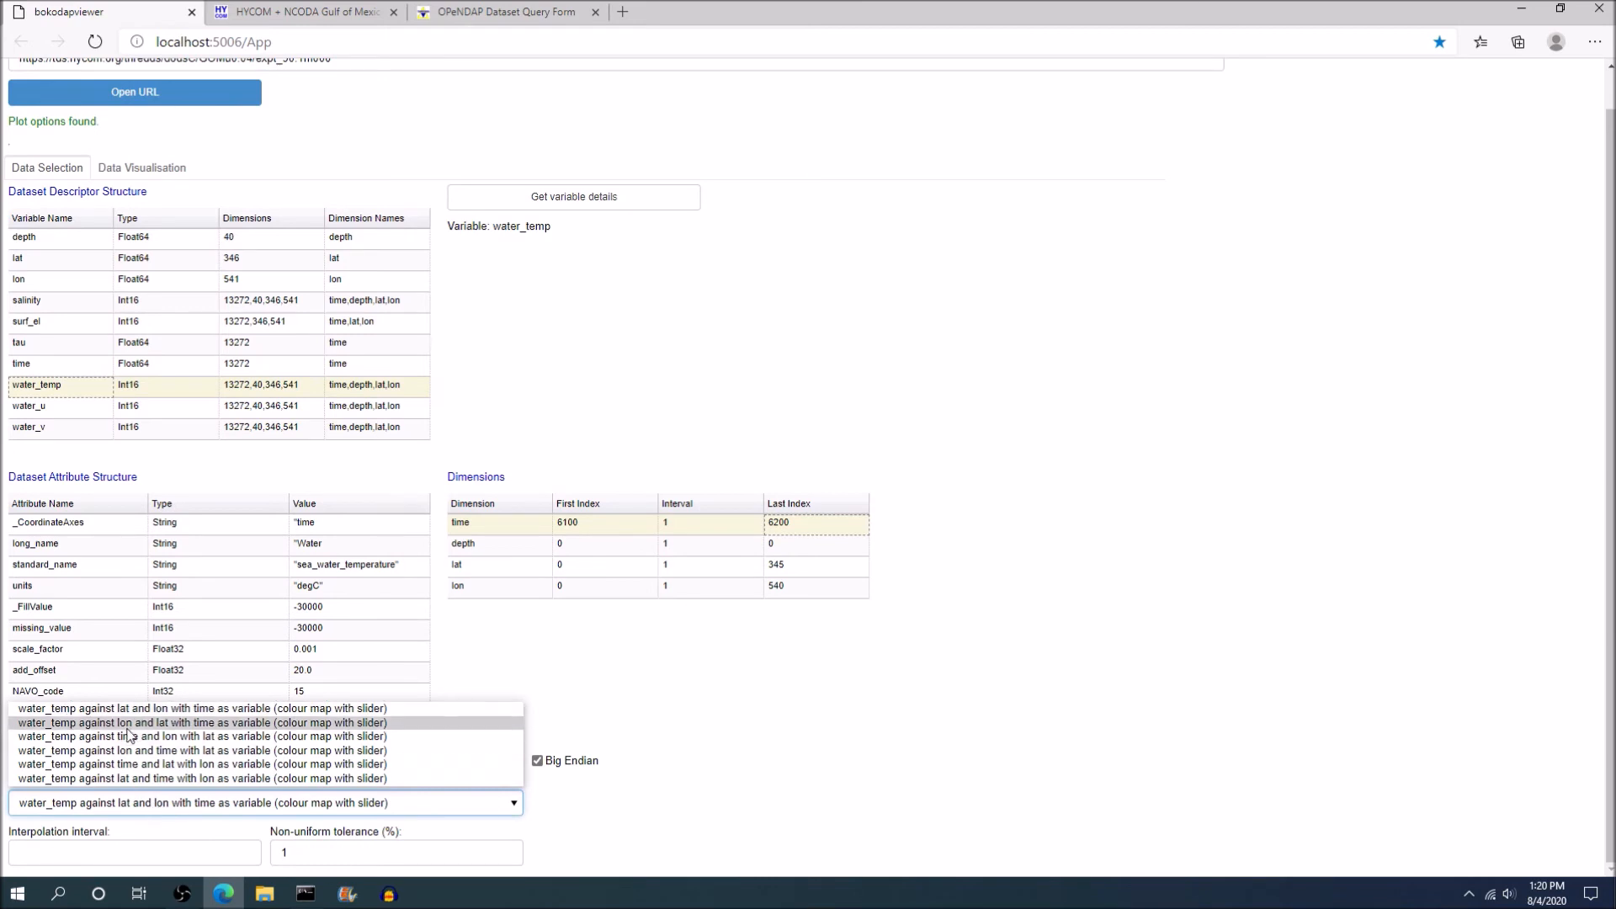
pyautogui.click(159, 724)
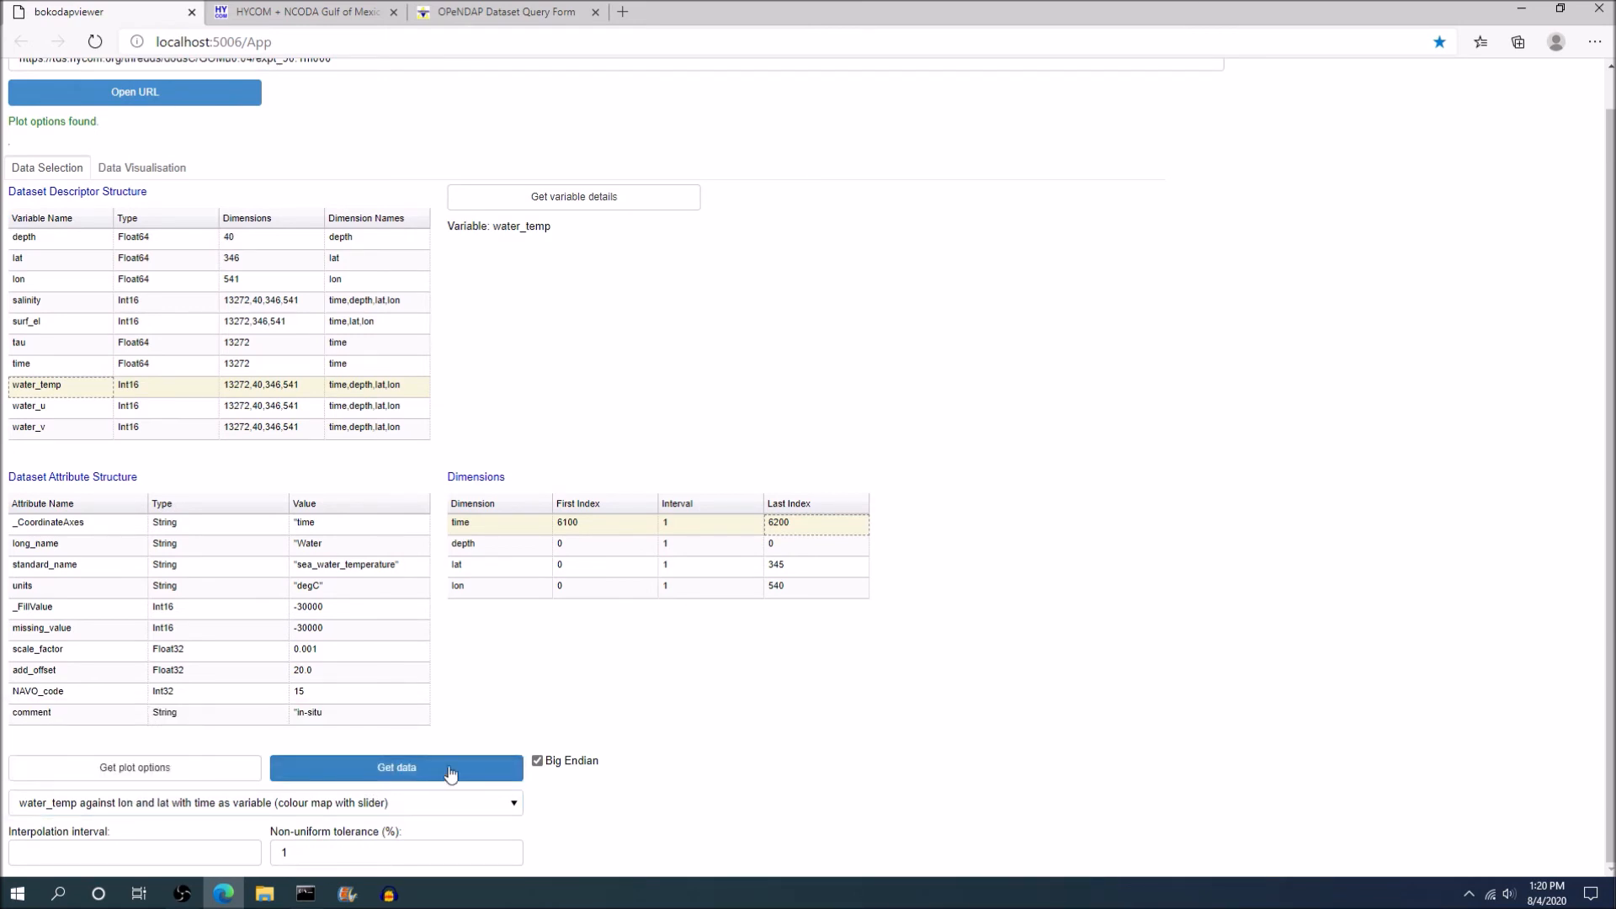
pyautogui.scroll(2, 645, 402)
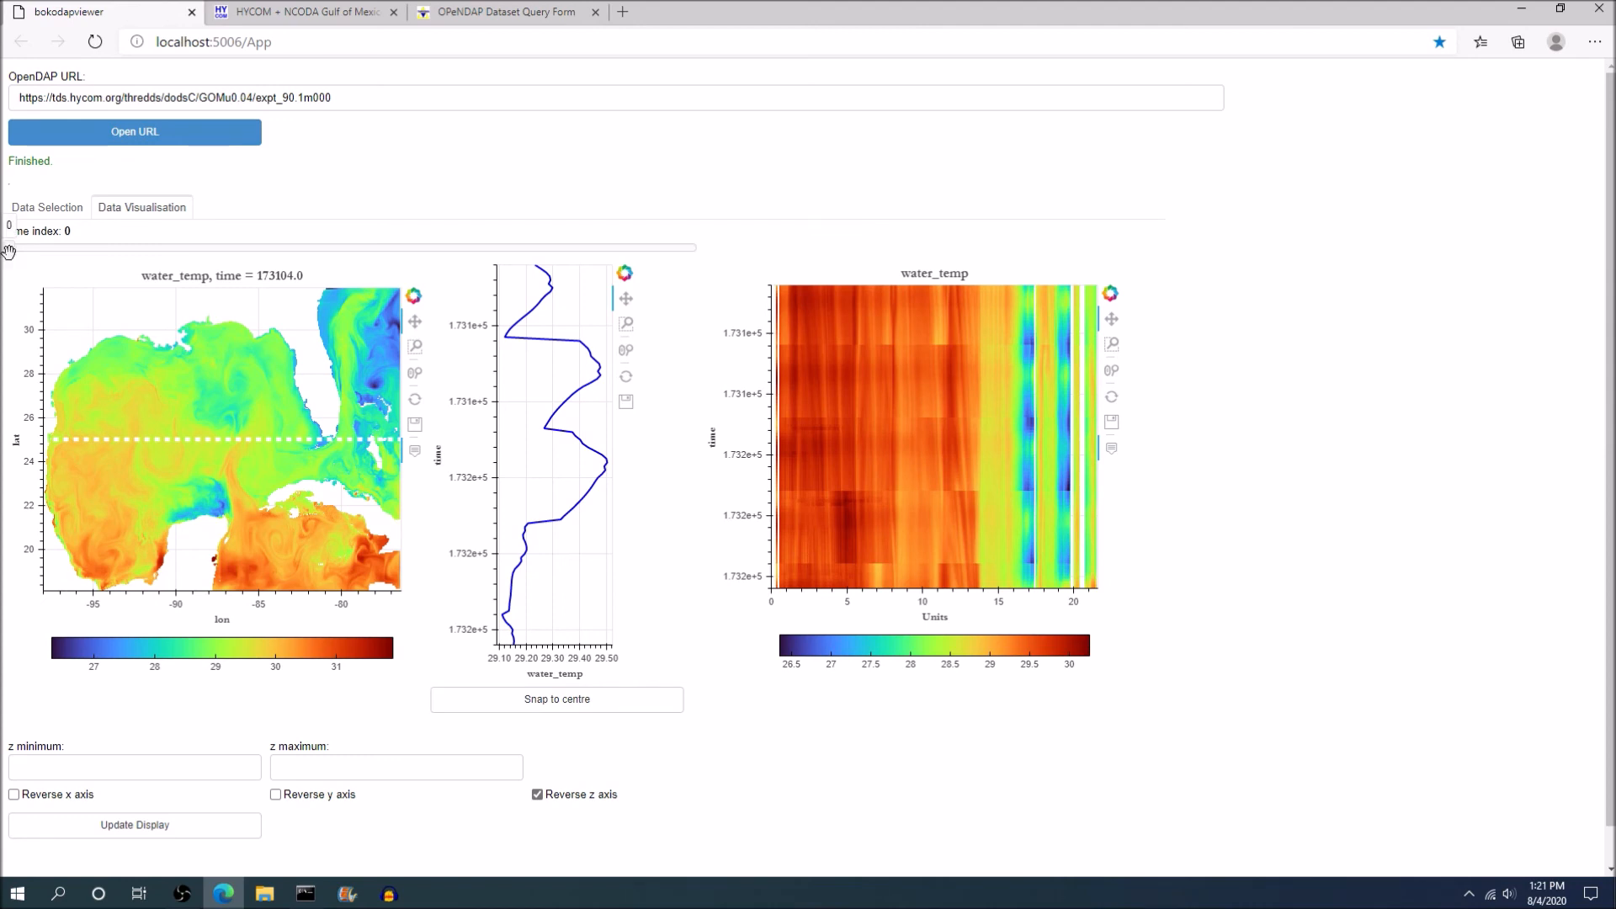
# Update the display with a z minimum of 26 and z maximum of 32, and run the time slider back to index 0.
pyautogui.moveTo(10, 249)
pyautogui.mouseDown()
pyautogui.moveTo(698, 255)
pyautogui.moveTo(9, 248)
pyautogui.mouseUp()
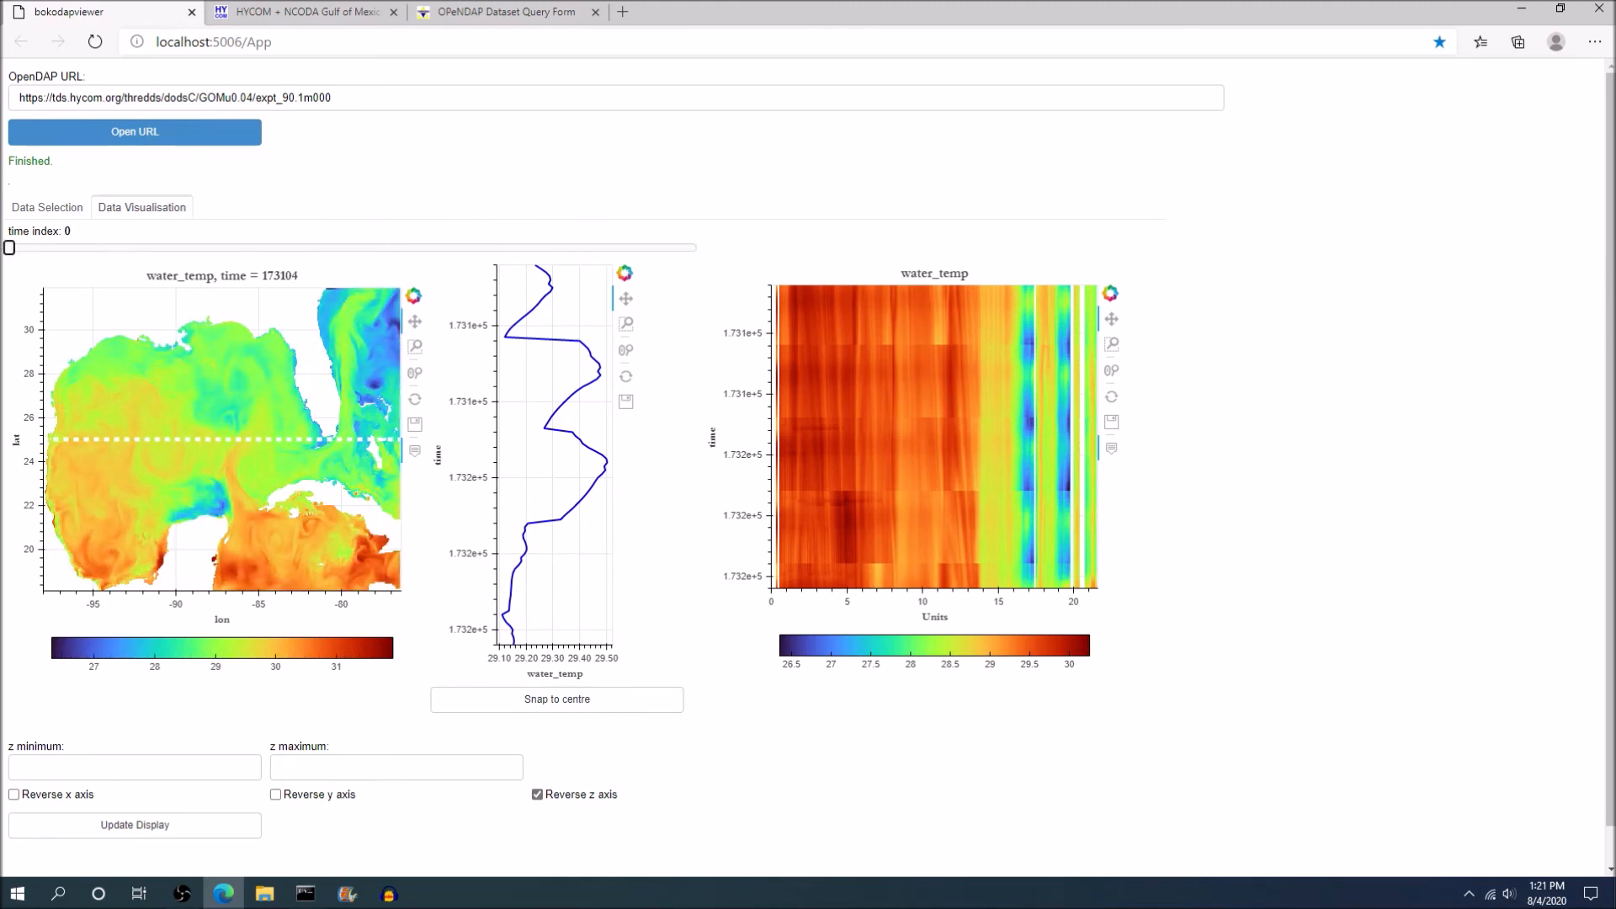
pyautogui.click(109, 769)
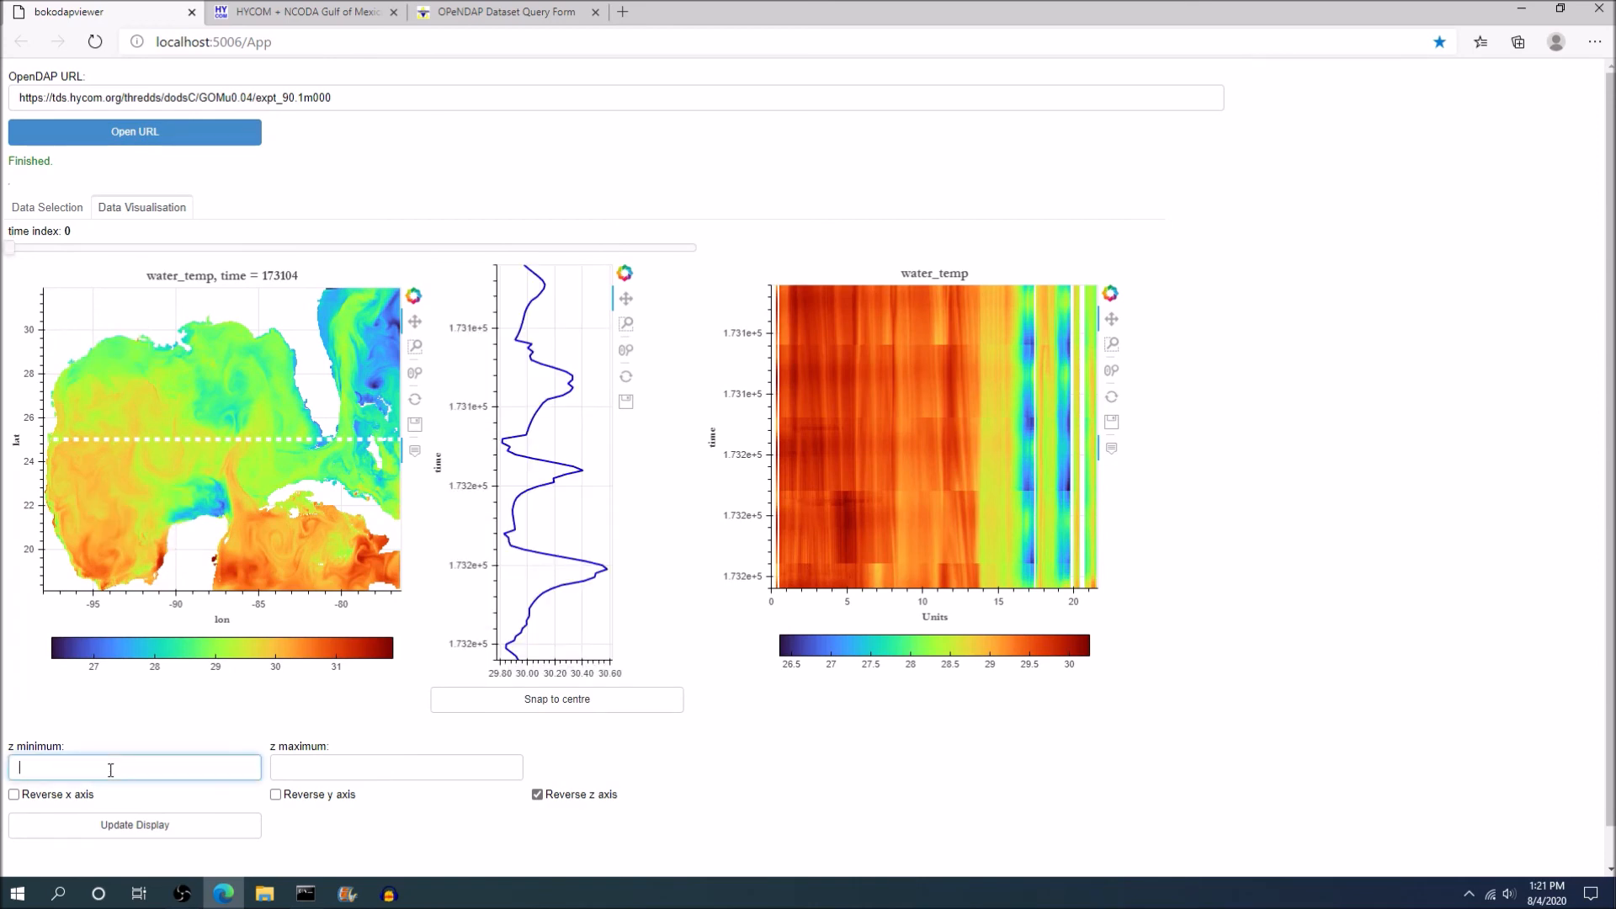
pyautogui.click(323, 763)
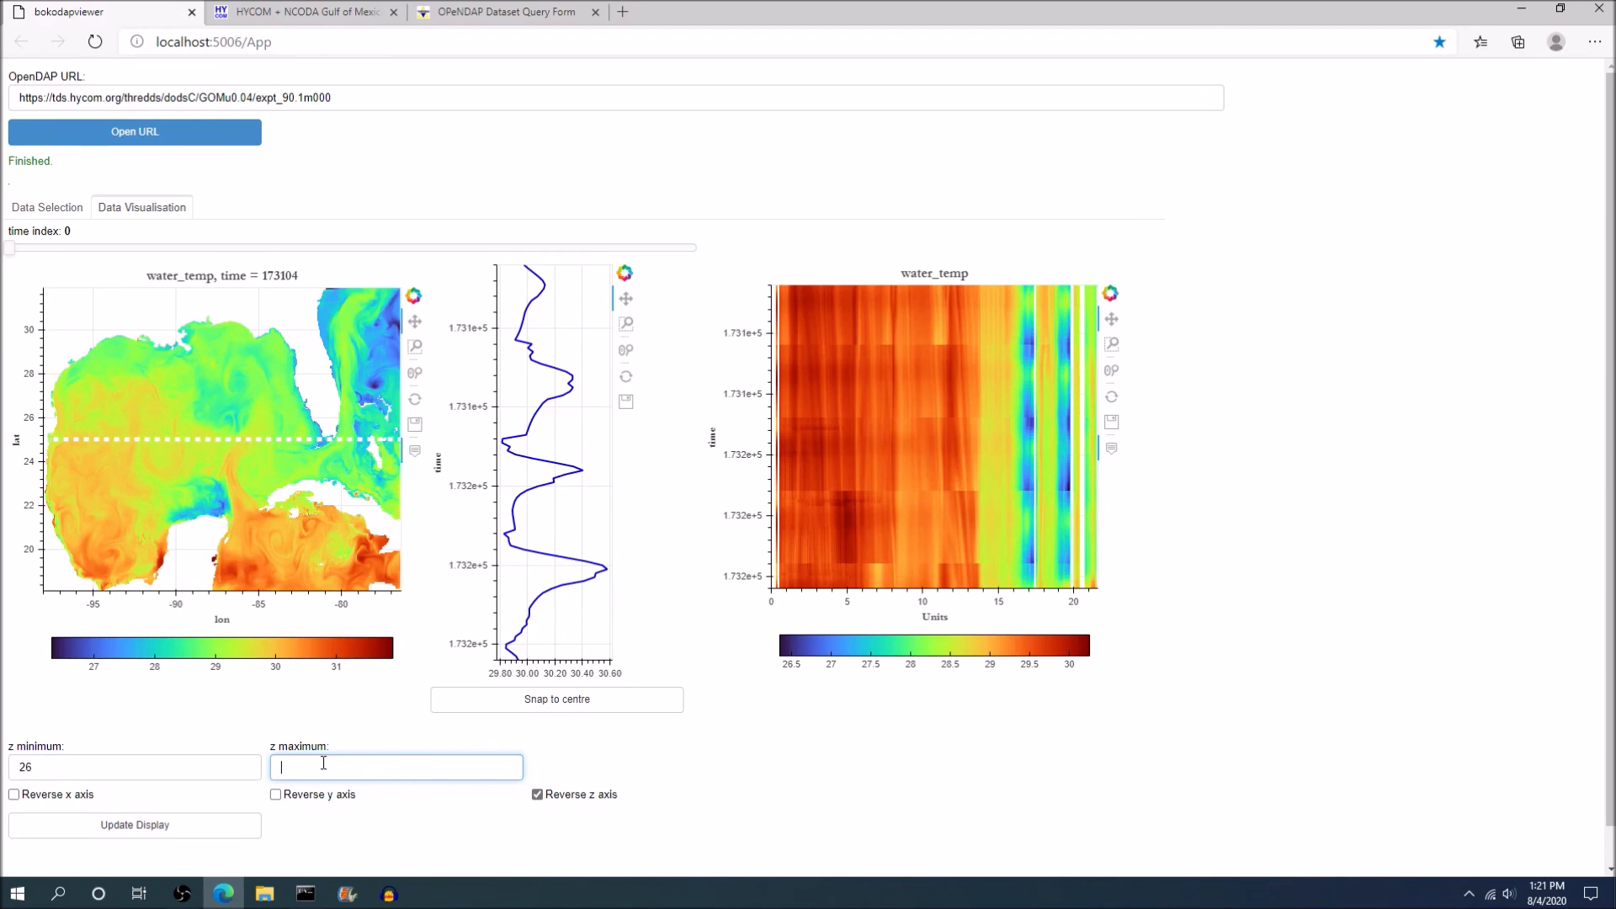
pyautogui.click(101, 823)
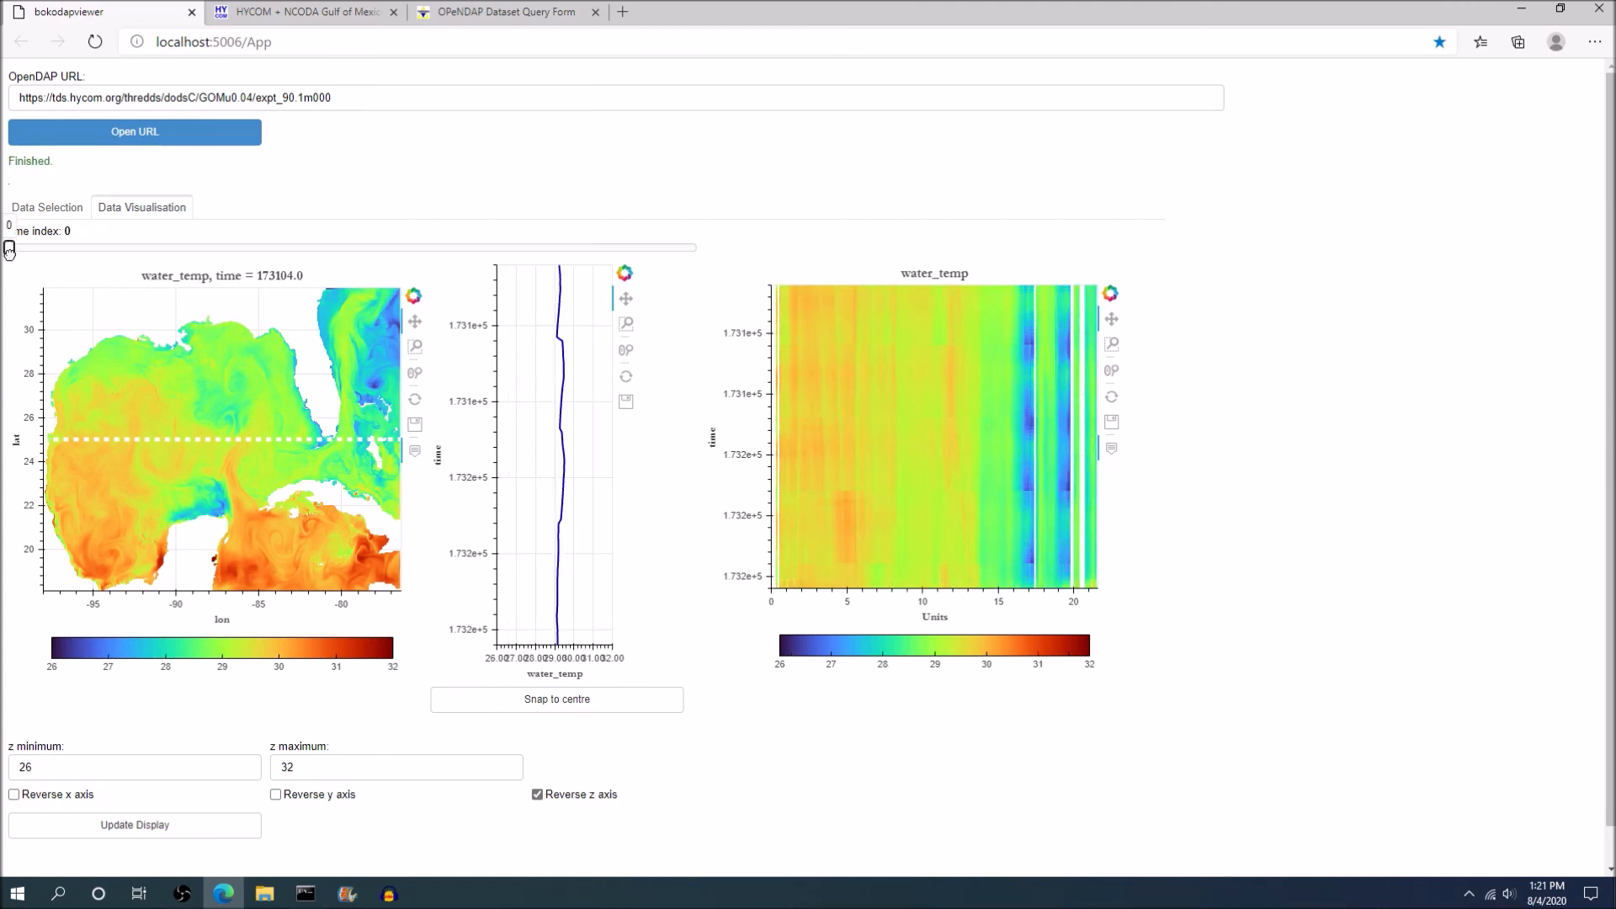
pyautogui.moveTo(9, 250)
pyautogui.mouseDown()
pyautogui.moveTo(696, 253)
pyautogui.moveTo(15, 250)
pyautogui.moveTo(421, 250)
pyautogui.moveTo(551, 270)
pyautogui.moveTo(697, 251)
pyautogui.moveTo(478, 231)
pyautogui.moveTo(10, 242)
pyautogui.mouseUp()
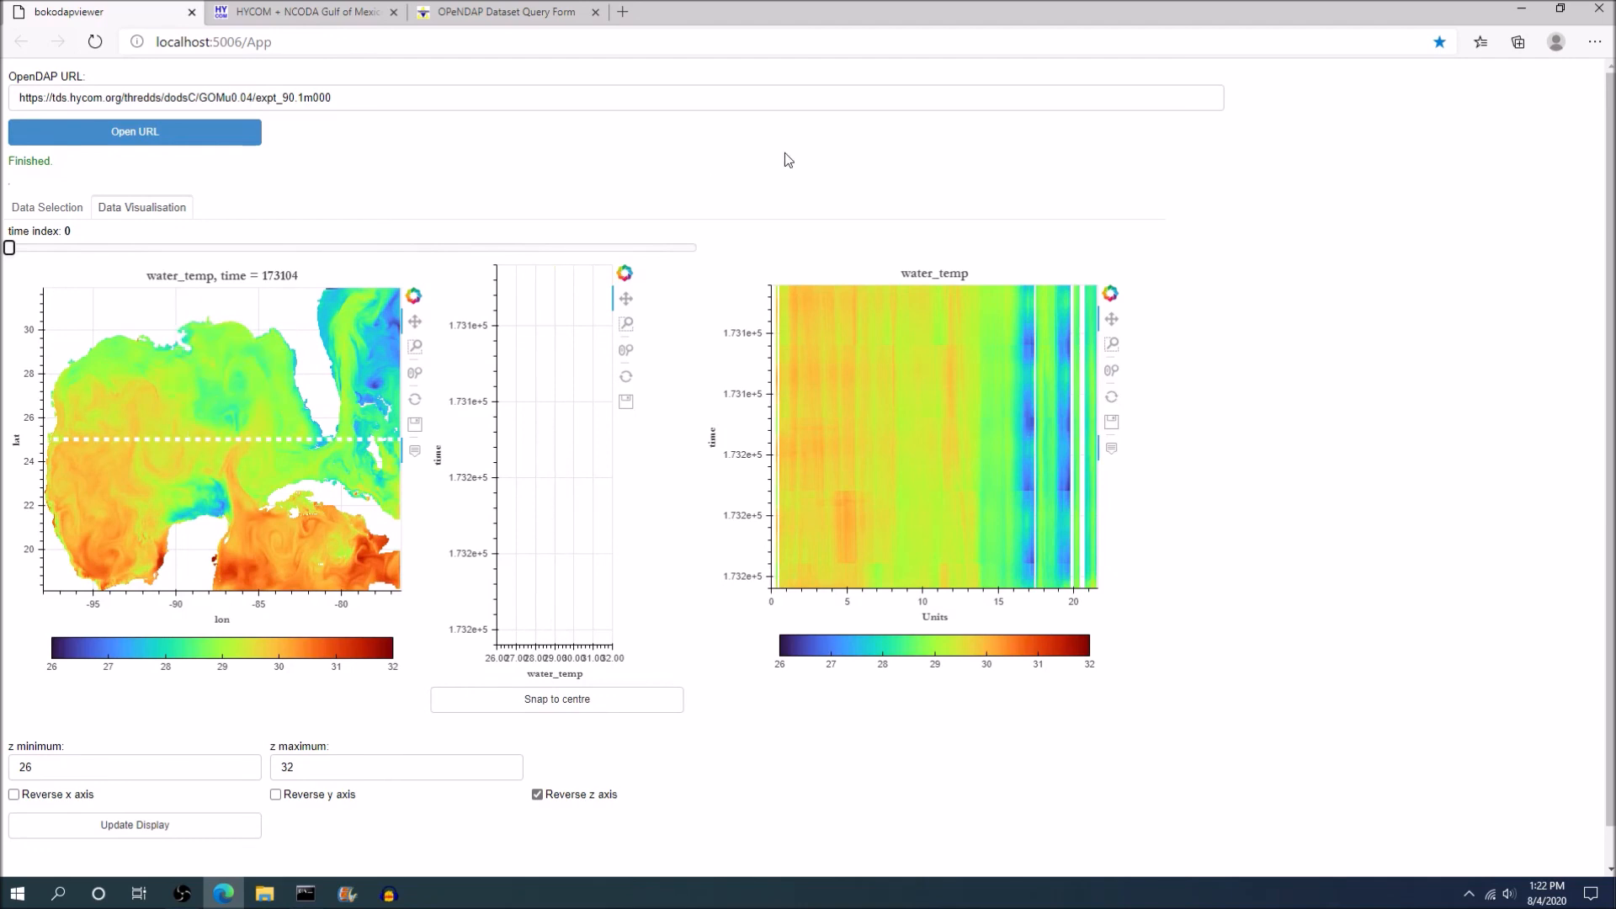